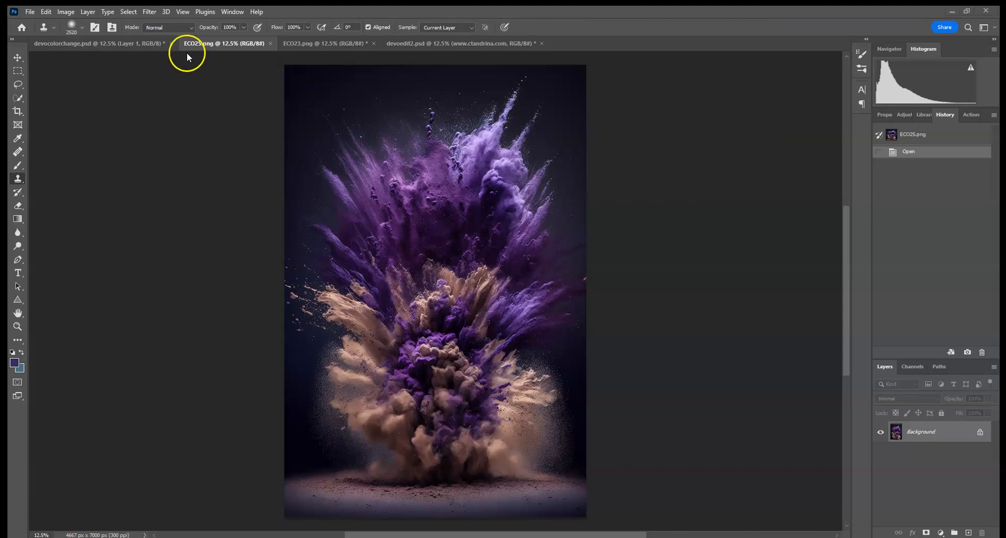
# - Look through devoedit2.psd, ECO23.png and ECO25.png, finishing on the devocolorchange.psd portrait
pyautogui.click(465, 45)
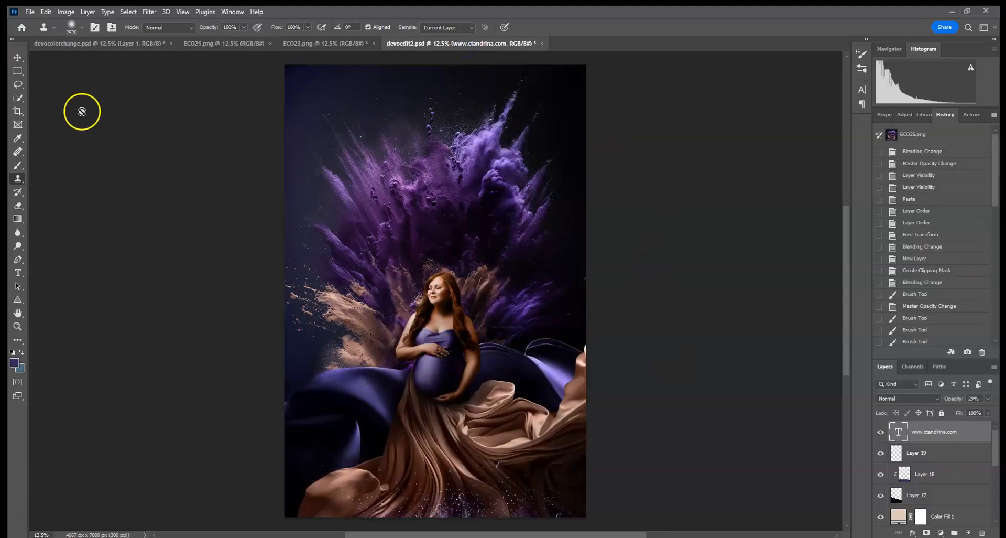
pyautogui.click(18, 57)
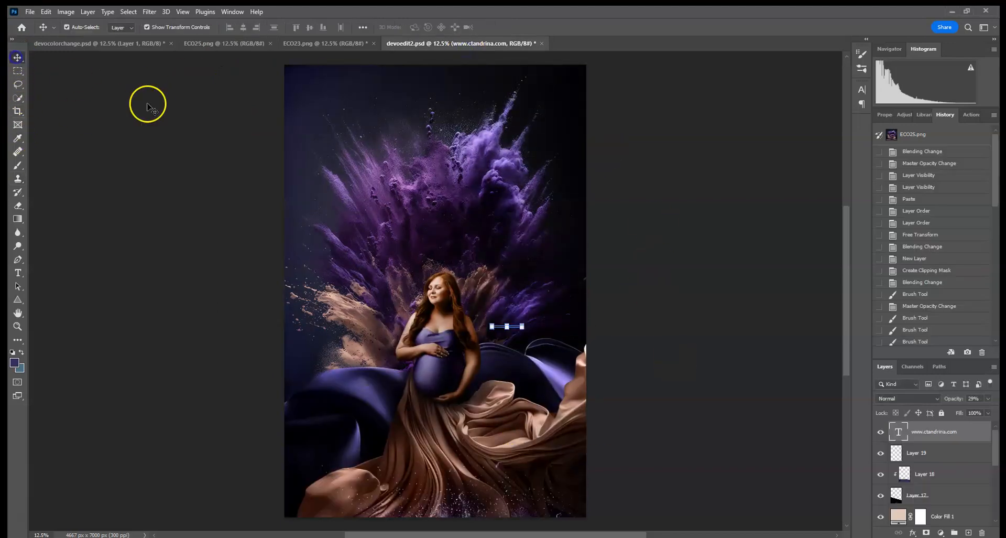
pyautogui.click(314, 43)
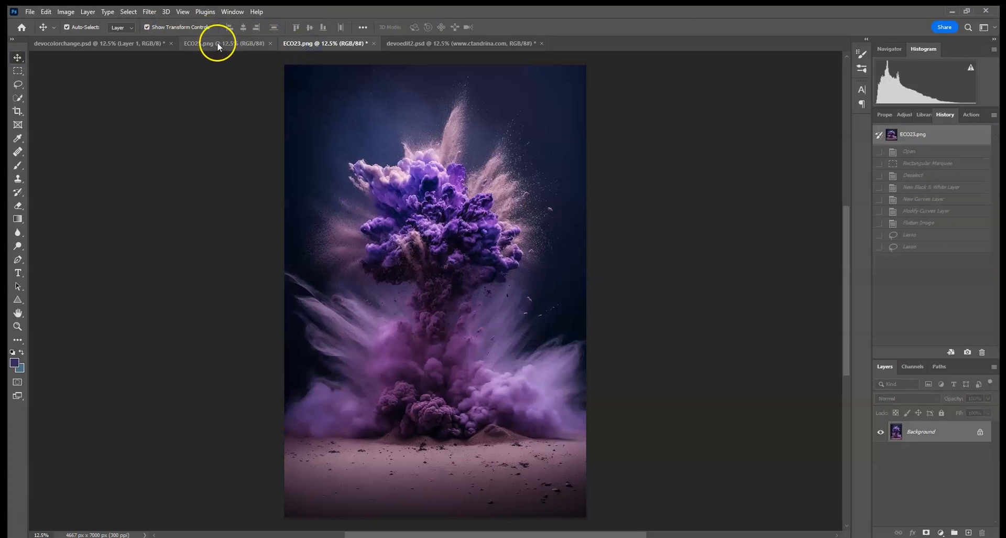
pyautogui.click(221, 43)
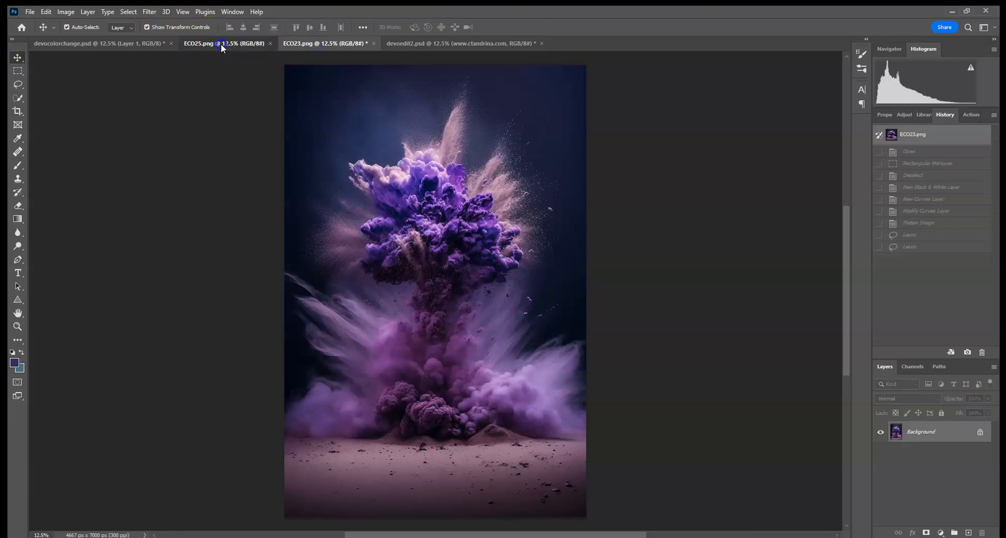
pyautogui.click(307, 43)
pyautogui.click(482, 44)
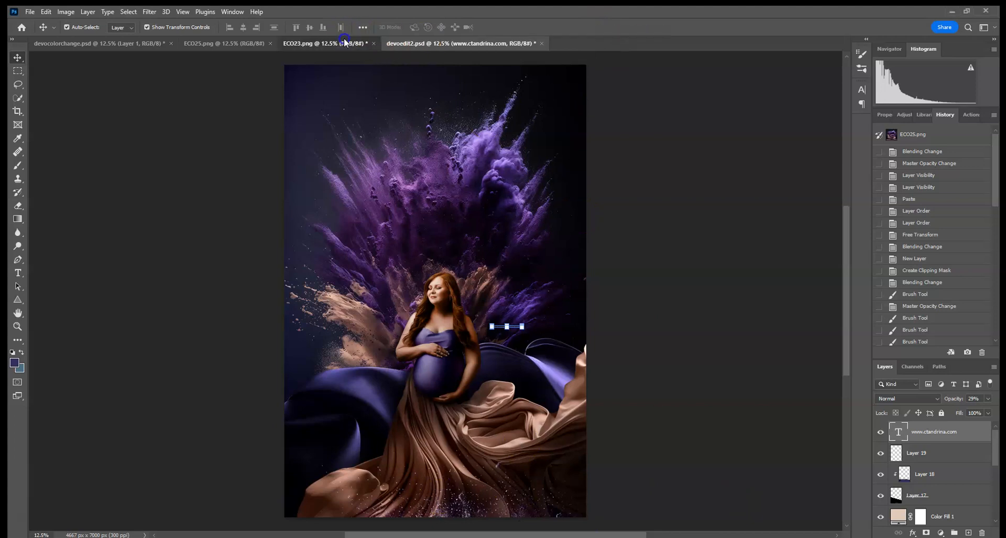
pyautogui.click(237, 46)
pyautogui.click(137, 44)
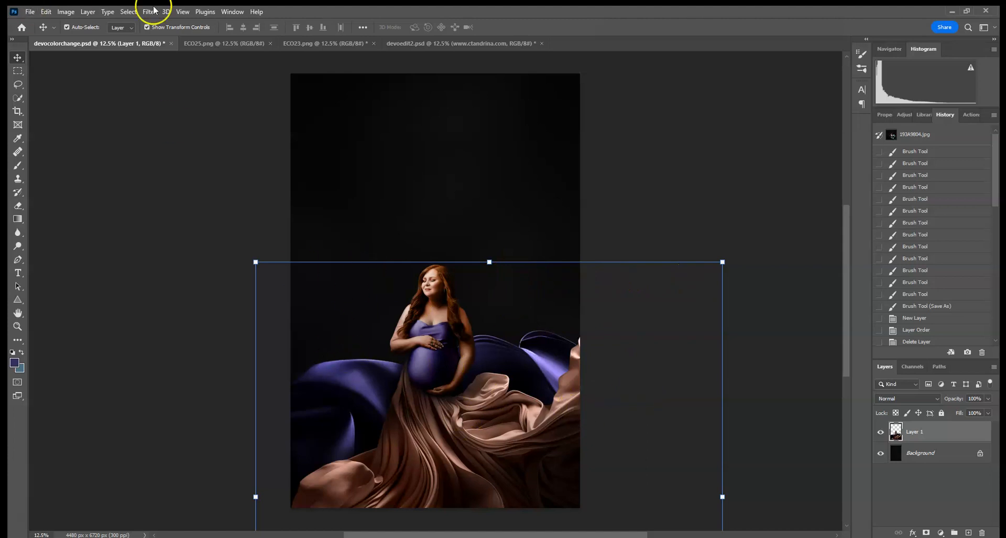
# - Copy the entire devocolorchange.psd portrait and paste it into ECO25.png as a new layer
pyautogui.click(129, 11)
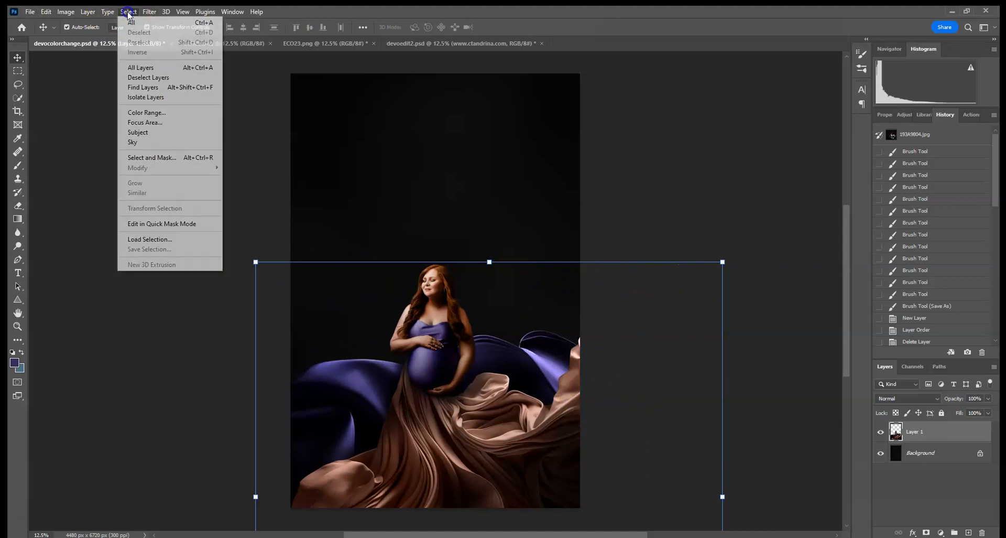
pyautogui.click(128, 22)
pyautogui.click(46, 11)
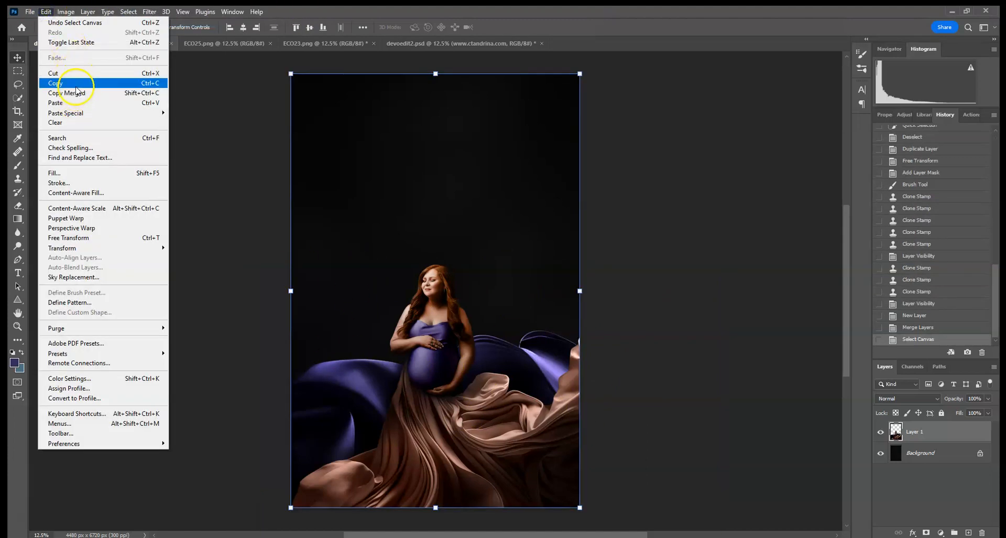
pyautogui.click(67, 82)
pyautogui.click(218, 43)
pyautogui.click(46, 12)
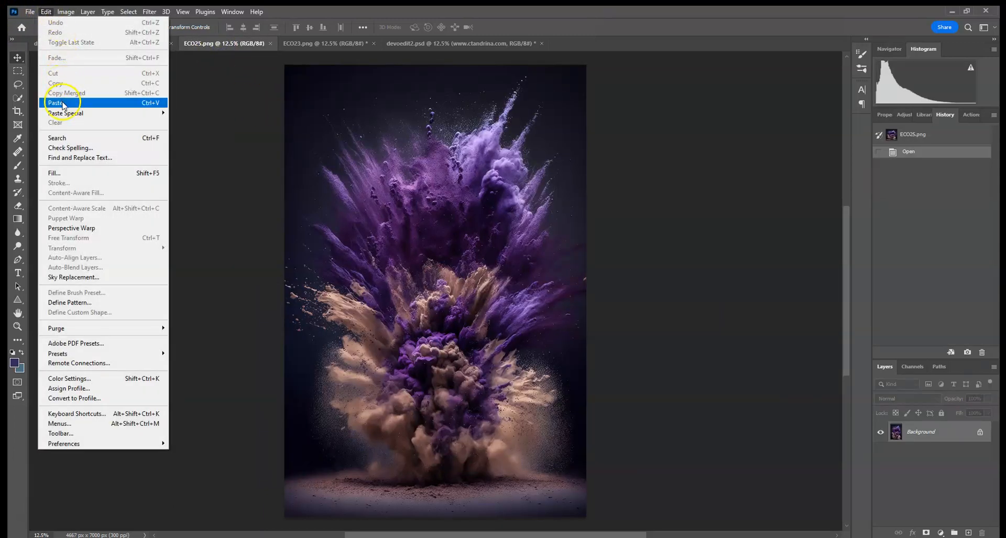
pyautogui.click(65, 103)
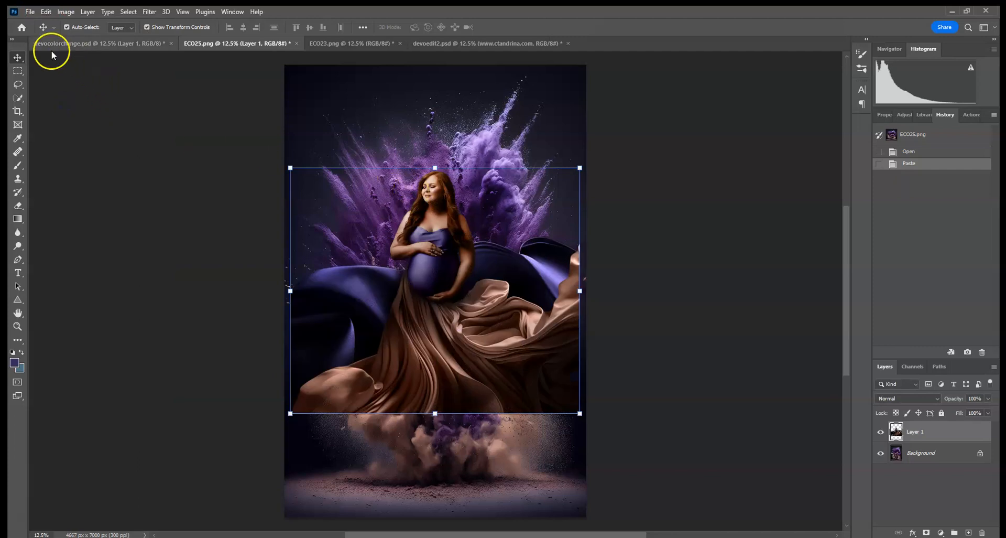
# - Scale the pasted portrait to about 105% and move it down to the canvas bottom
pyautogui.click(580, 168)
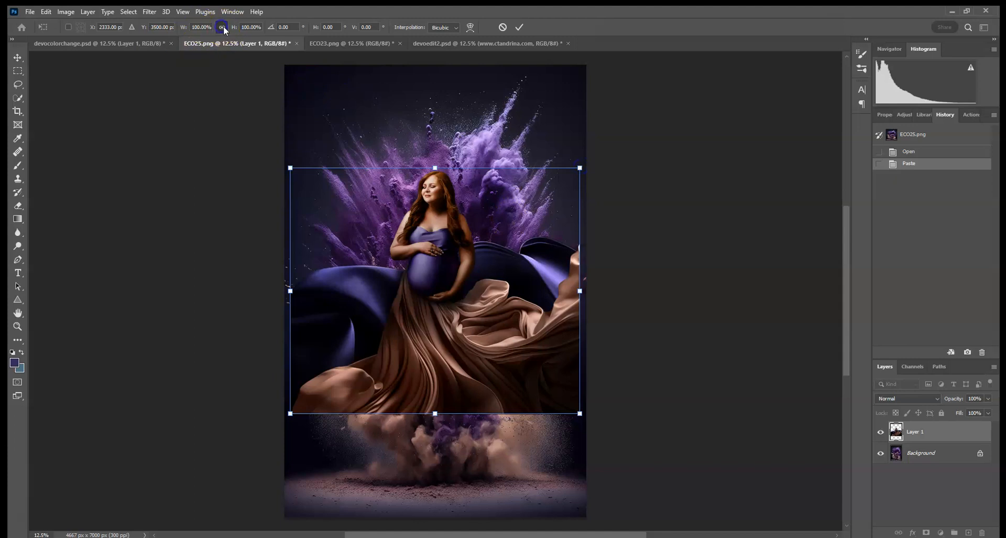
pyautogui.moveTo(580, 166); pyautogui.dragTo(586, 162)
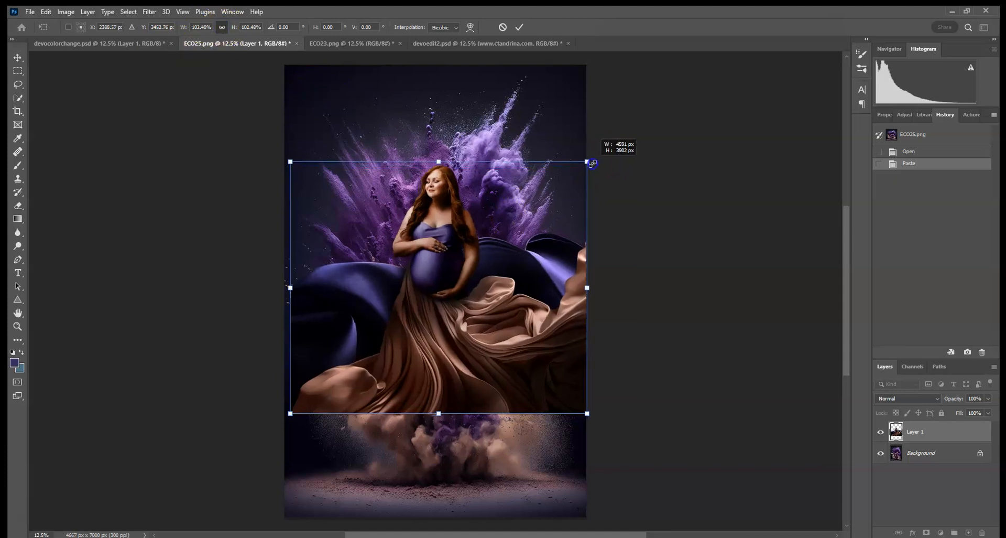
pyautogui.moveTo(291, 413); pyautogui.dragTo(283, 419)
pyautogui.moveTo(451, 319); pyautogui.dragTo(453, 416)
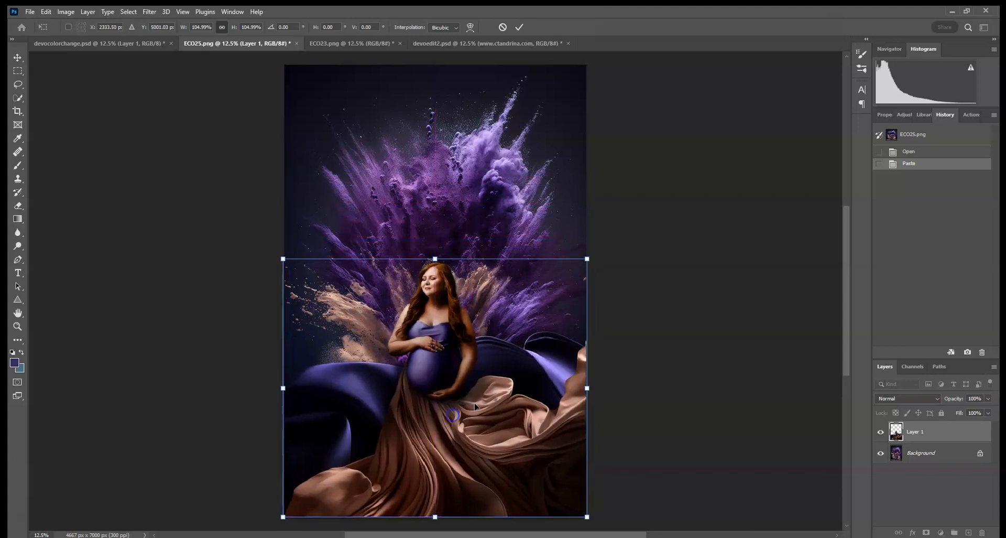
pyautogui.click(519, 27)
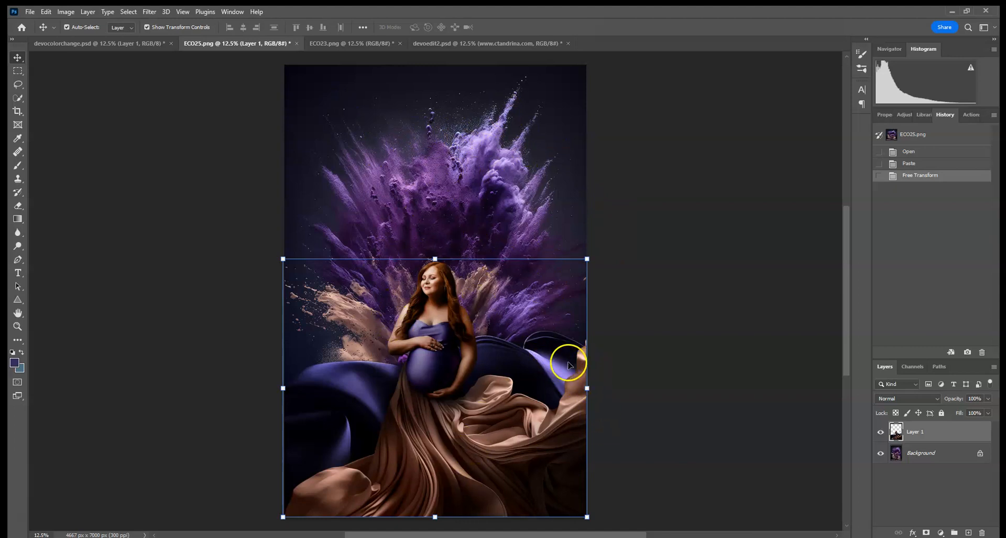
pyautogui.click(149, 12)
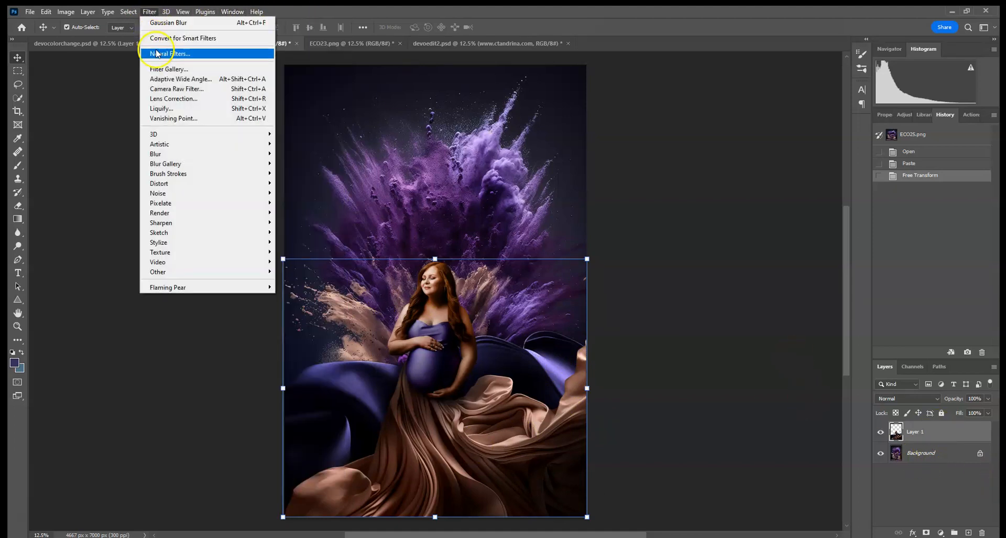
pyautogui.click(165, 109)
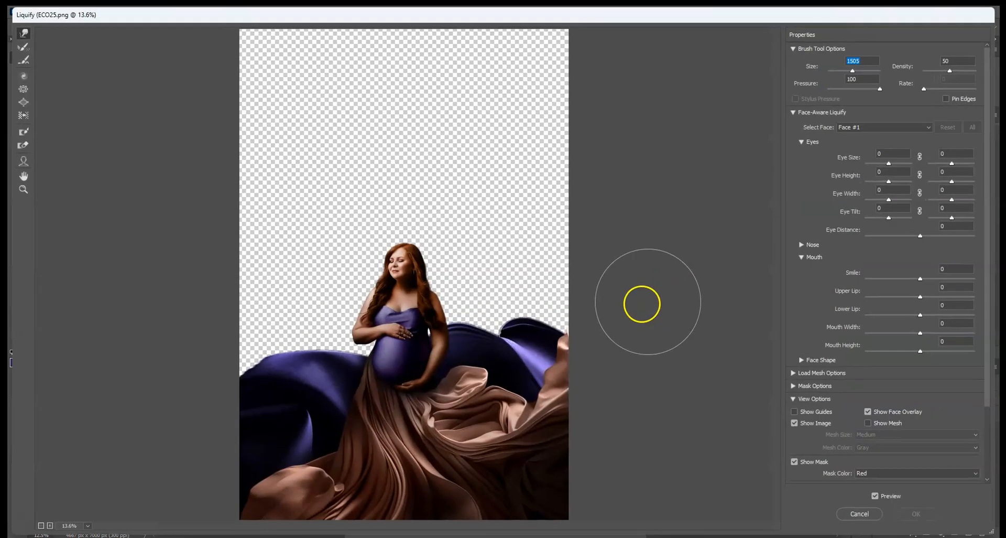
pyautogui.click(477, 318)
pyautogui.moveTo(851, 76); pyautogui.dragTo(856, 76)
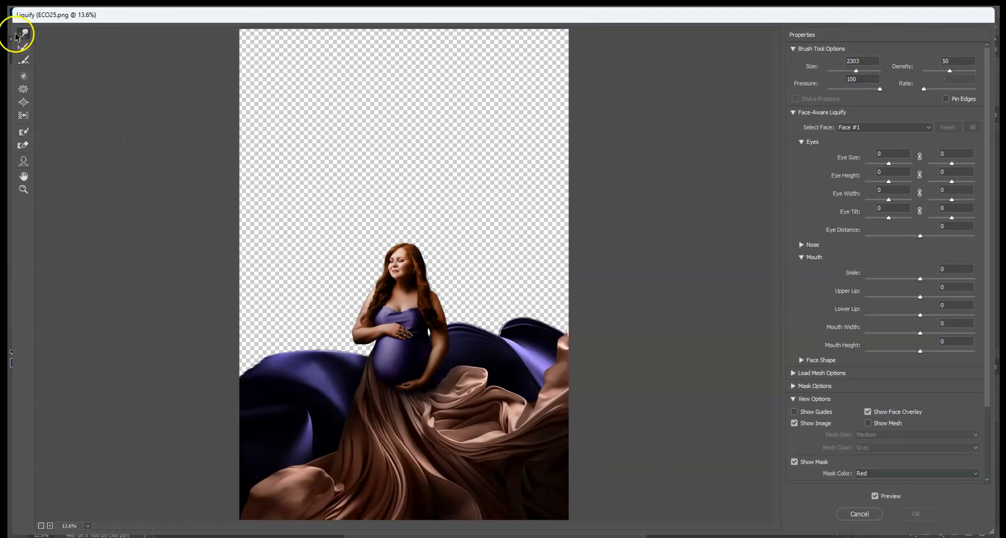
pyautogui.moveTo(566, 315)
pyautogui.mouseDown()
pyautogui.moveTo(627, 369)
pyautogui.moveTo(568, 360)
pyautogui.moveTo(559, 346)
pyautogui.moveTo(580, 344)
pyautogui.mouseUp()
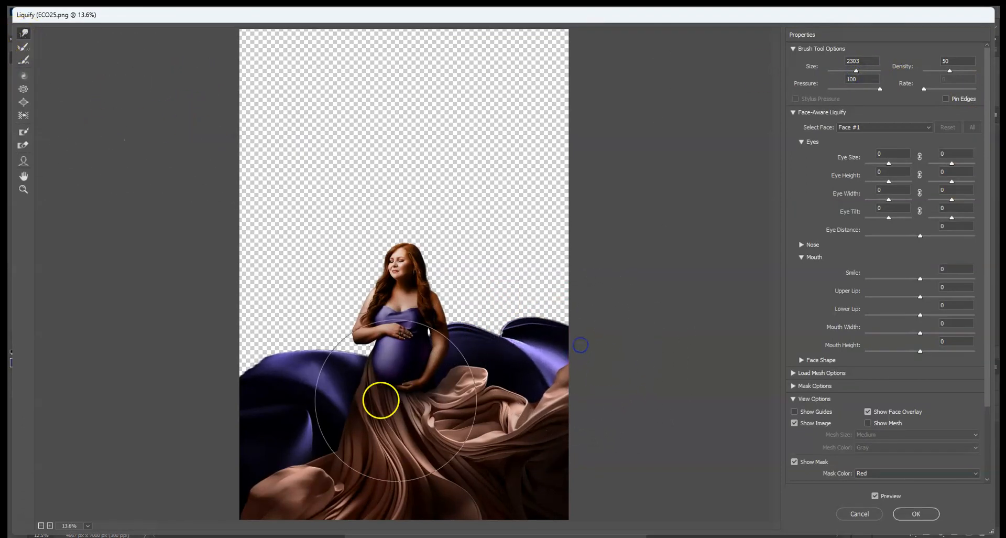
pyautogui.moveTo(238, 380)
pyautogui.mouseDown()
pyautogui.moveTo(249, 445)
pyautogui.moveTo(332, 473)
pyautogui.moveTo(279, 491)
pyautogui.mouseUp()
pyautogui.moveTo(367, 486); pyautogui.dragTo(347, 487)
pyautogui.moveTo(416, 484); pyautogui.dragTo(397, 485)
pyautogui.moveTo(488, 488); pyautogui.dragTo(479, 489)
pyautogui.moveTo(555, 476); pyautogui.dragTo(547, 479)
pyautogui.moveTo(286, 366); pyautogui.dragTo(299, 303)
pyautogui.click(920, 516)
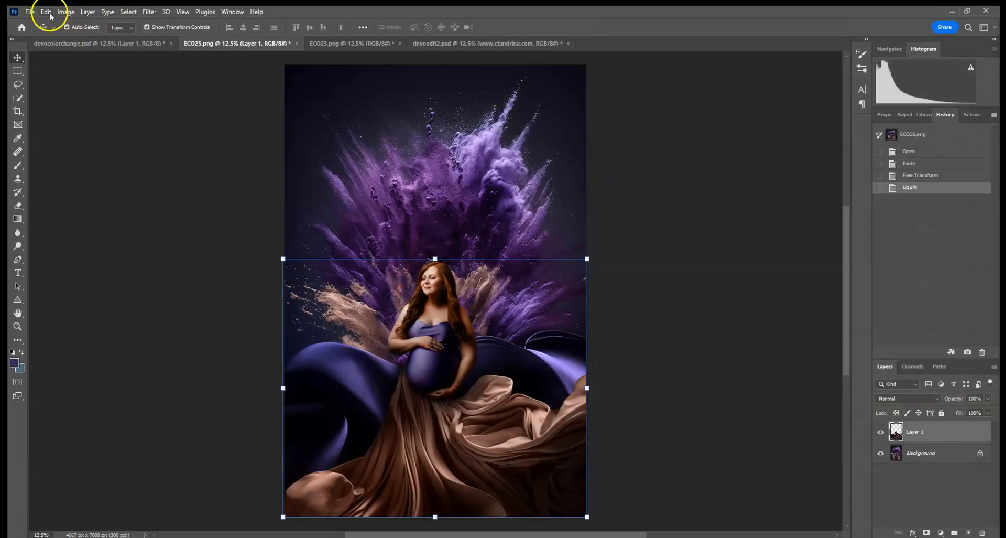
pyautogui.click(46, 12)
pyautogui.click(49, 20)
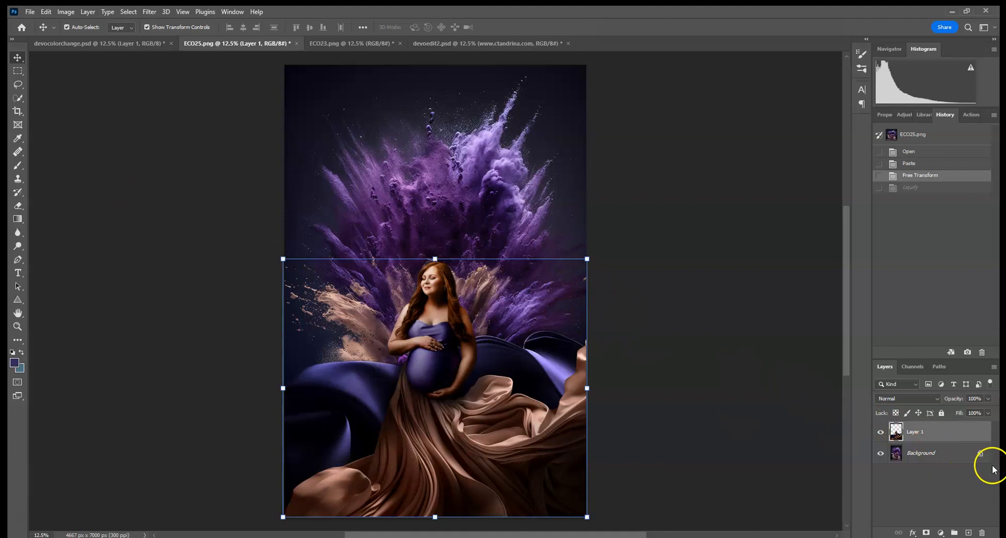
# - Add a new layer above Background and fill it with a black-to-white gradient from lower right to upper left
pyautogui.click(955, 458)
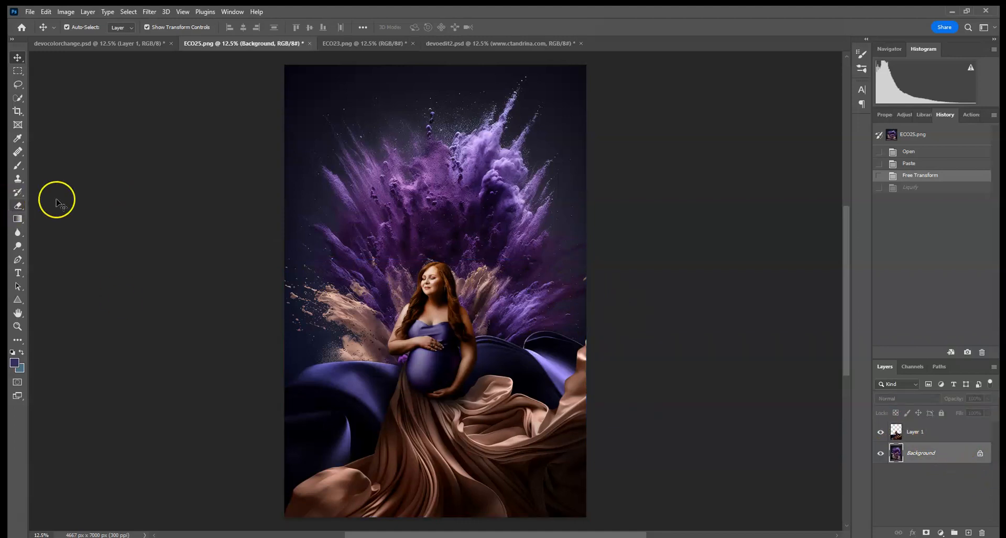
pyautogui.click(967, 532)
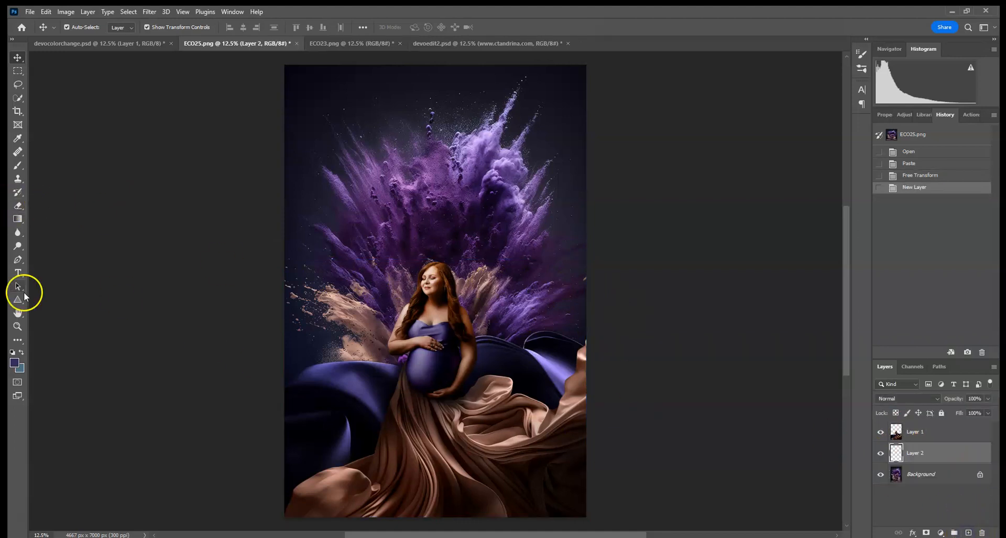
pyautogui.click(18, 218)
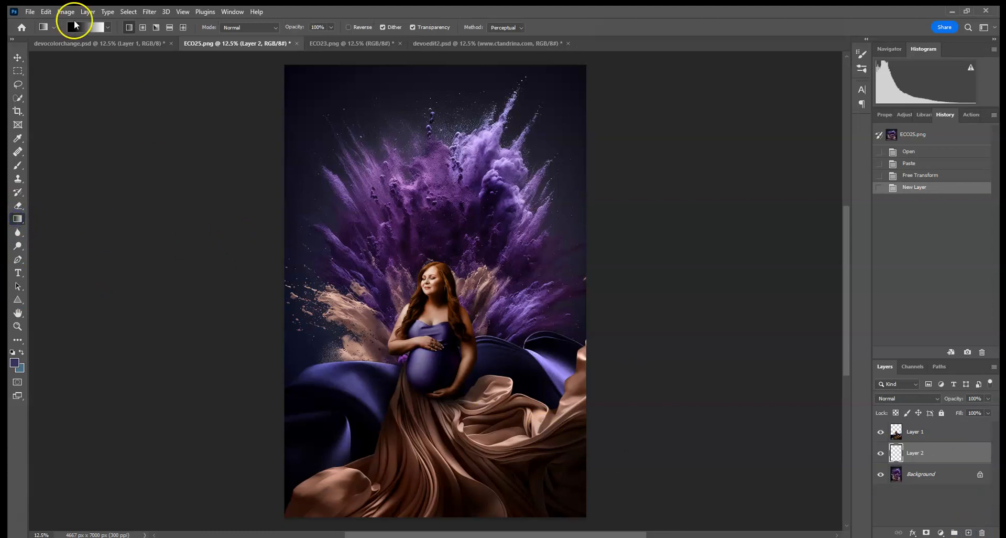
pyautogui.click(81, 27)
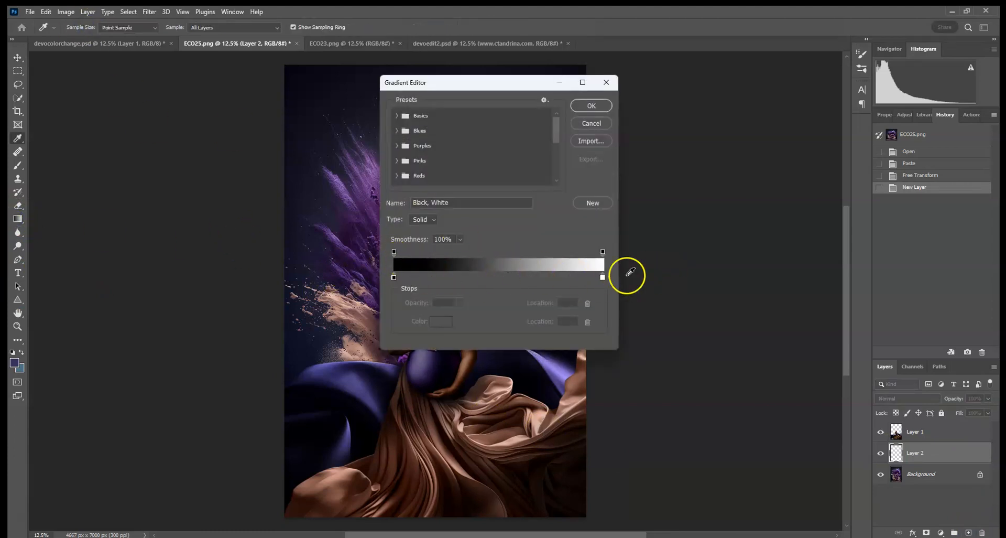
pyautogui.click(597, 105)
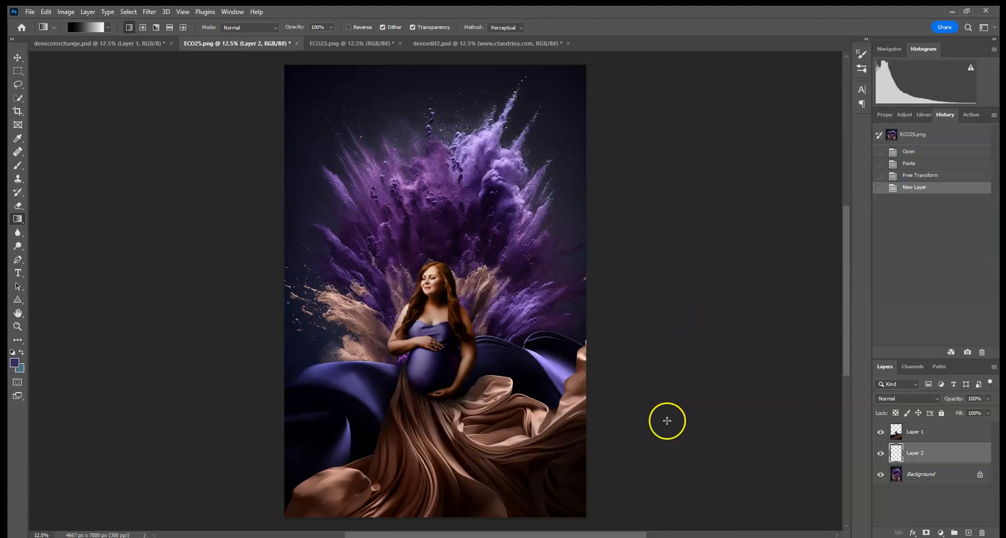
pyautogui.moveTo(619, 476)
pyautogui.mouseDown()
pyautogui.moveTo(254, 135)
pyautogui.moveTo(237, 130)
pyautogui.mouseUp()
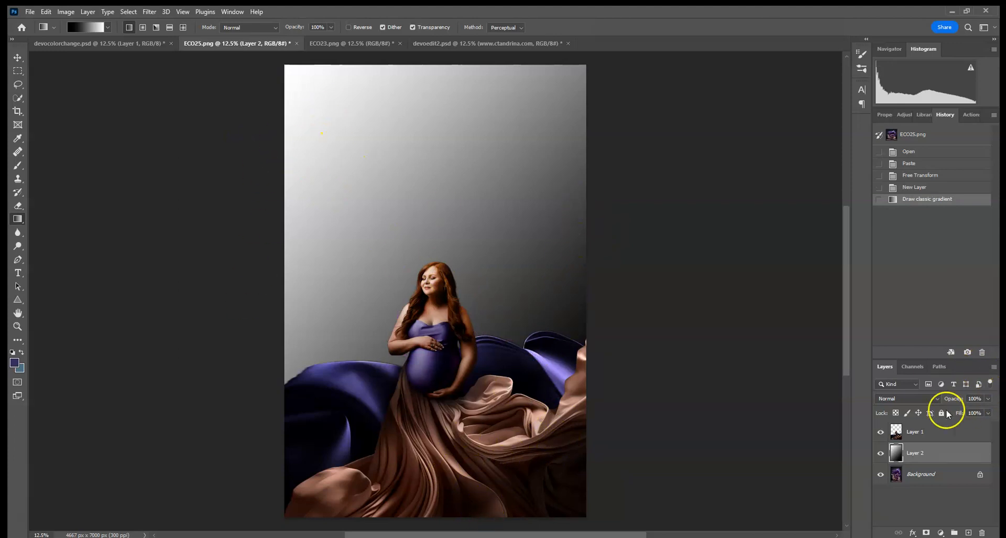
# - Set the gradient layer to Soft Light and toggle its visibility to compare
pyautogui.click(896, 398)
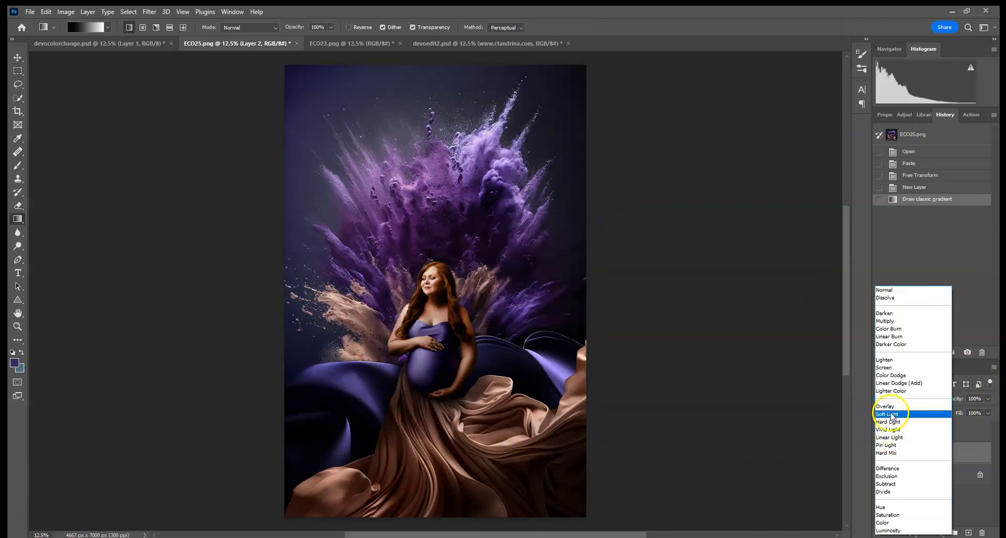
pyautogui.click(892, 414)
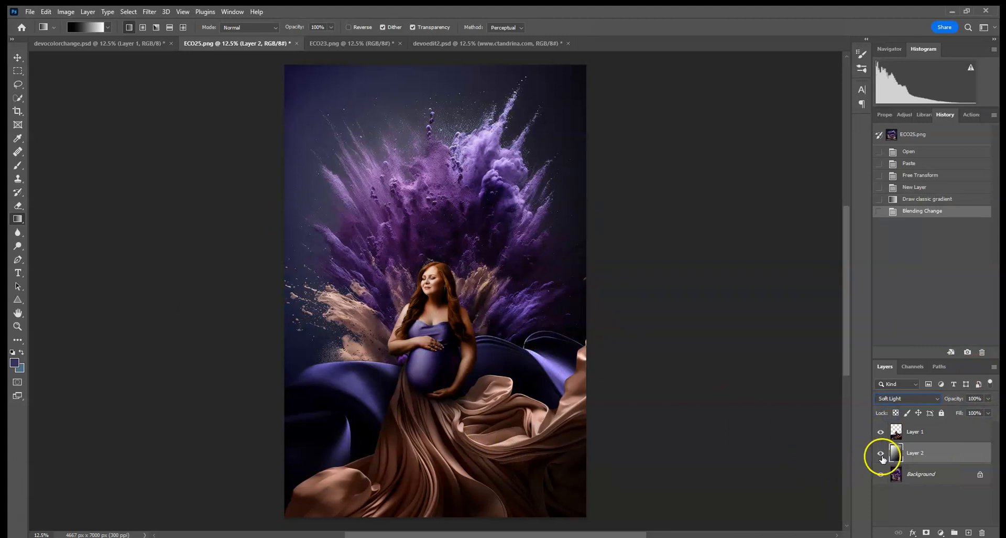
pyautogui.click(881, 454)
pyautogui.click(882, 454)
pyautogui.click(881, 453)
pyautogui.click(881, 453)
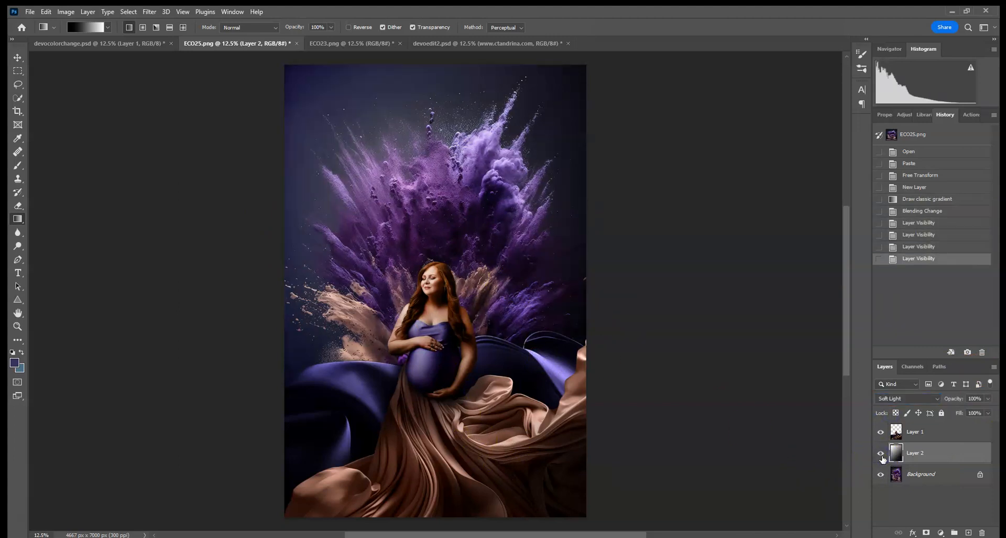
pyautogui.click(881, 454)
pyautogui.click(881, 454)
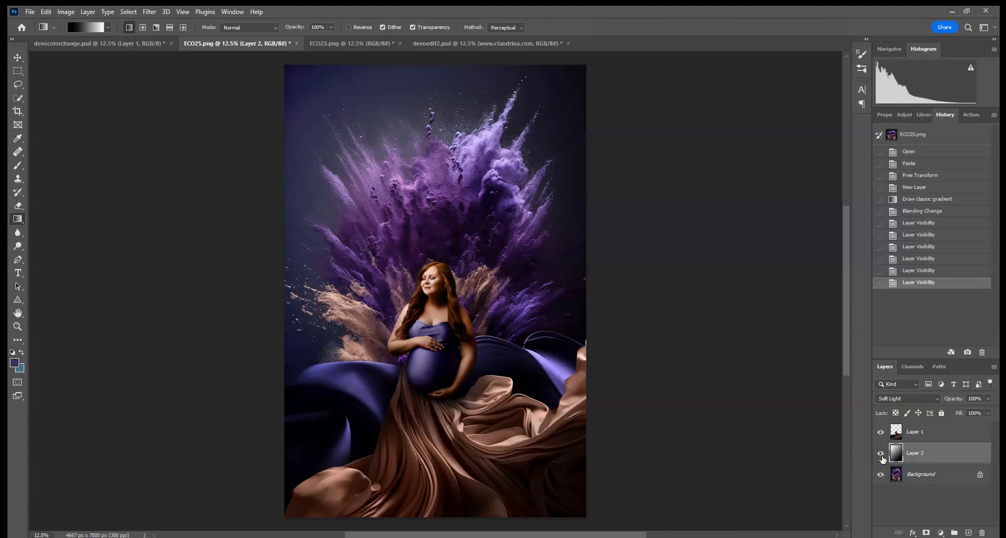
pyautogui.click(881, 454)
pyautogui.click(881, 454)
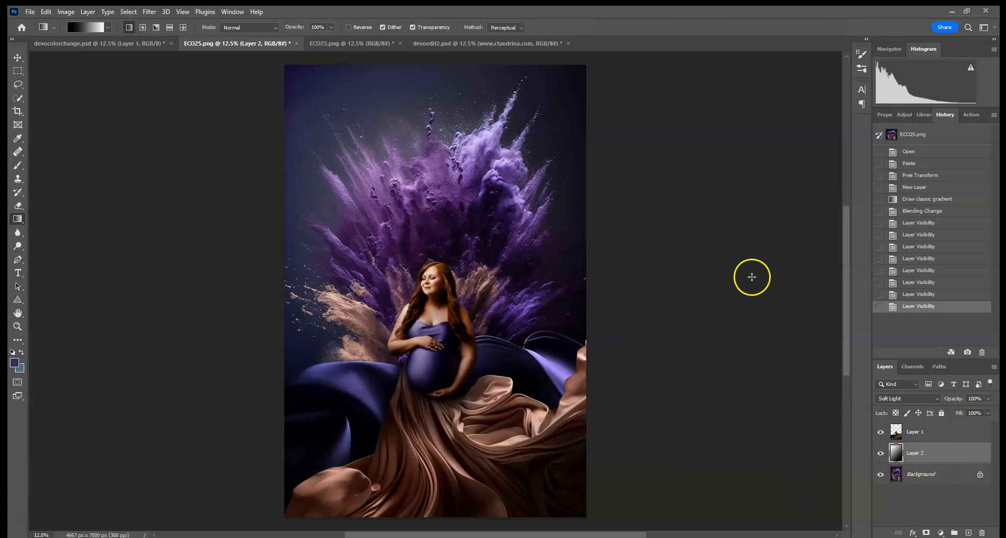
# - Apply a 2-pixel Gaussian Blur to the powder Background
pyautogui.hotkey('ctrl', '+')
pyautogui.hotkey('ctrl', '+')
pyautogui.hotkey('ctrl', '+')
pyautogui.hotkey('ctrl', '+')
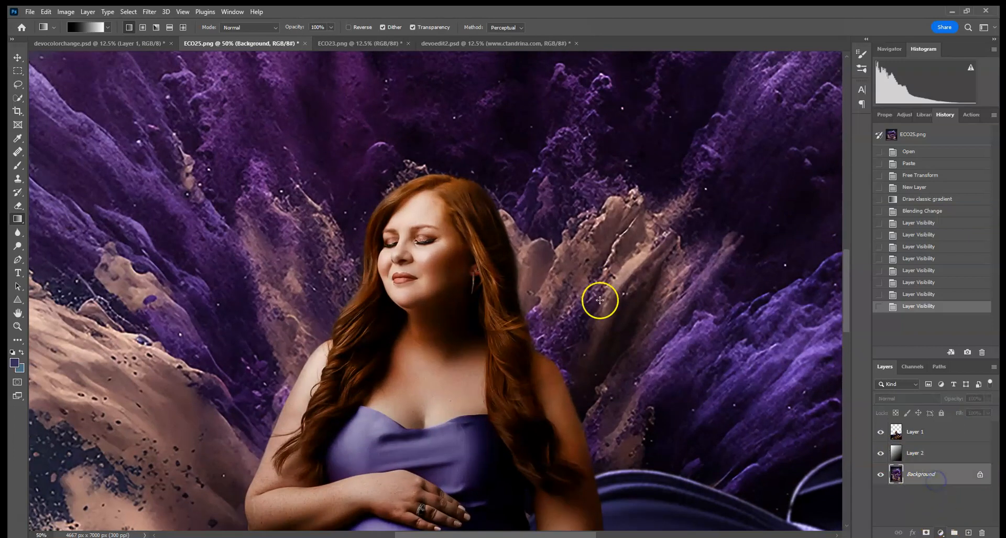
pyautogui.click(146, 14)
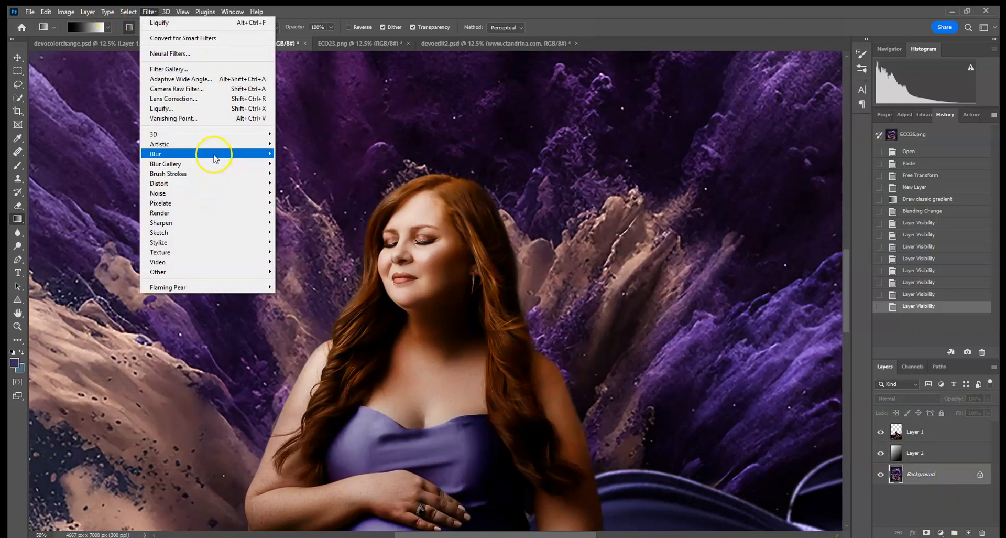
pyautogui.moveTo(246, 154)
pyautogui.click(293, 193)
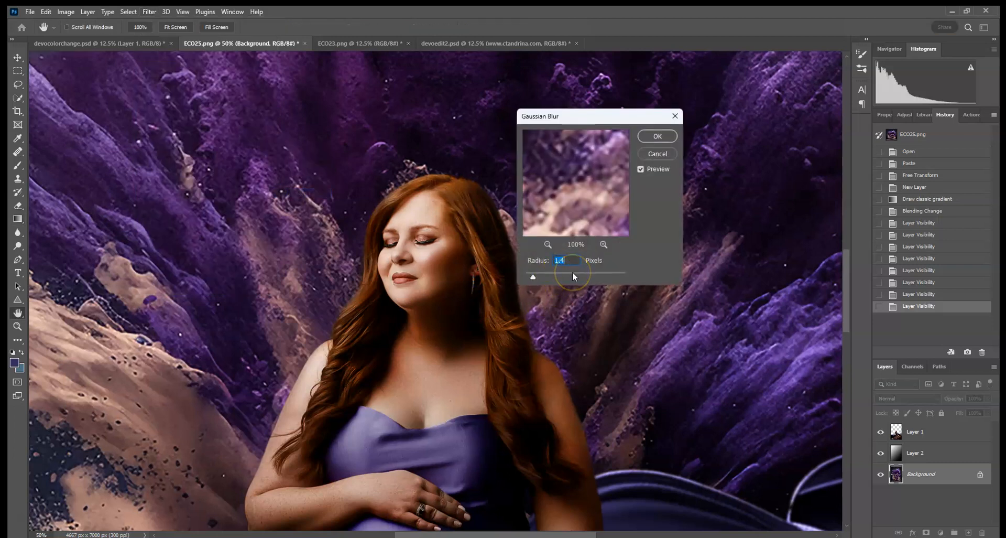
pyautogui.write('2')
pyautogui.click(657, 137)
pyautogui.press('g')
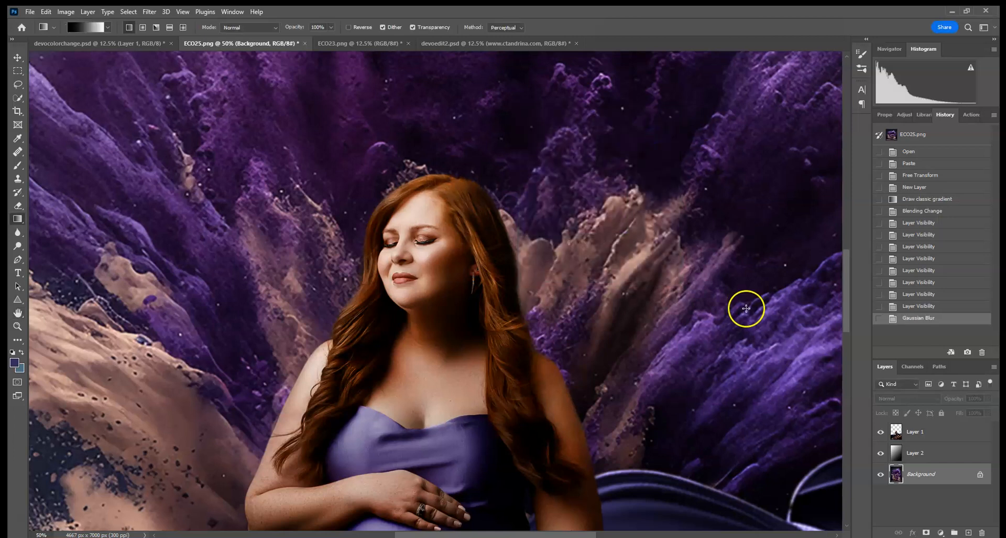
# - Apply a second, stronger Gaussian Blur of about 15.3 pixels to the Background
pyautogui.hotkey('ctrl', '0')
pyautogui.hotkey('ctrl', '-')
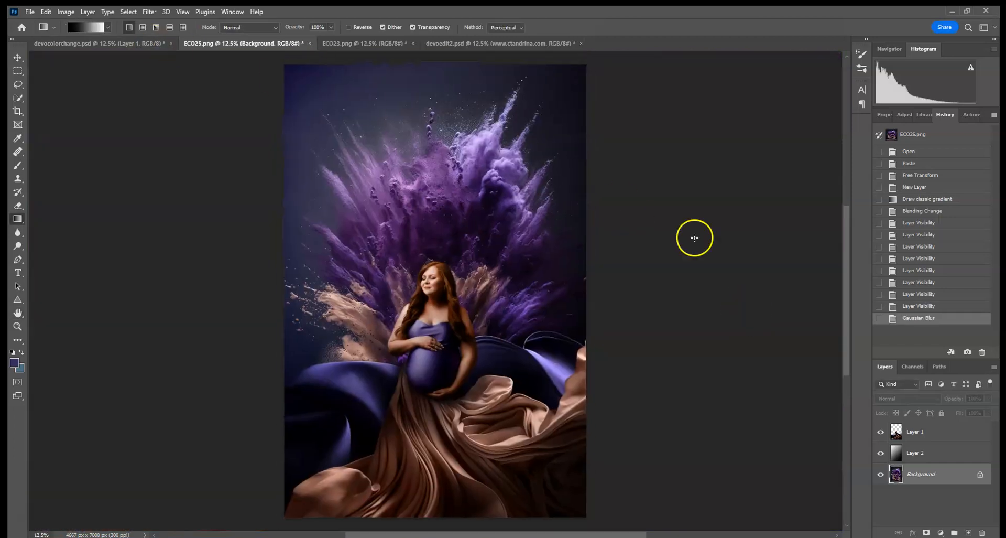
pyautogui.click(151, 12)
pyautogui.moveTo(218, 153)
pyautogui.click(299, 193)
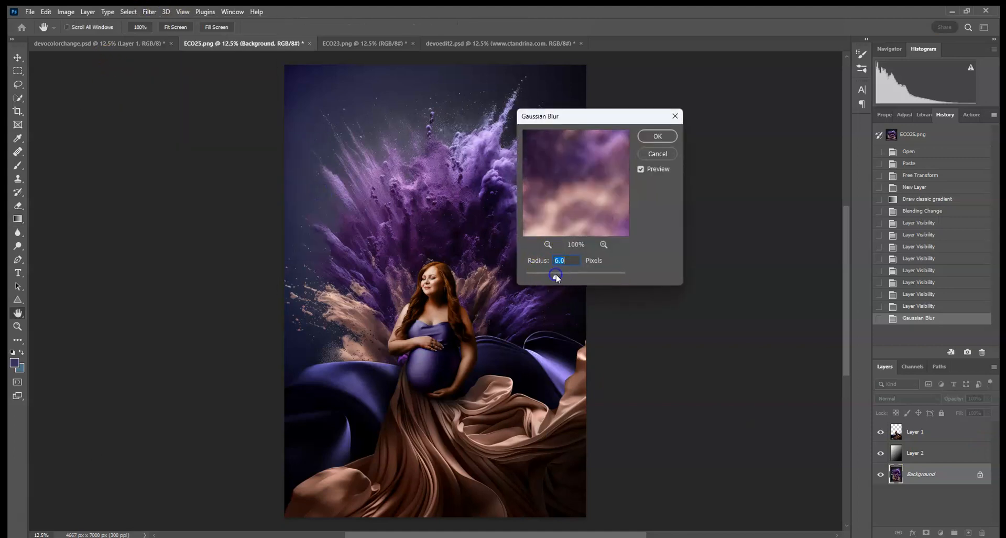
pyautogui.moveTo(567, 273); pyautogui.dragTo(566, 274)
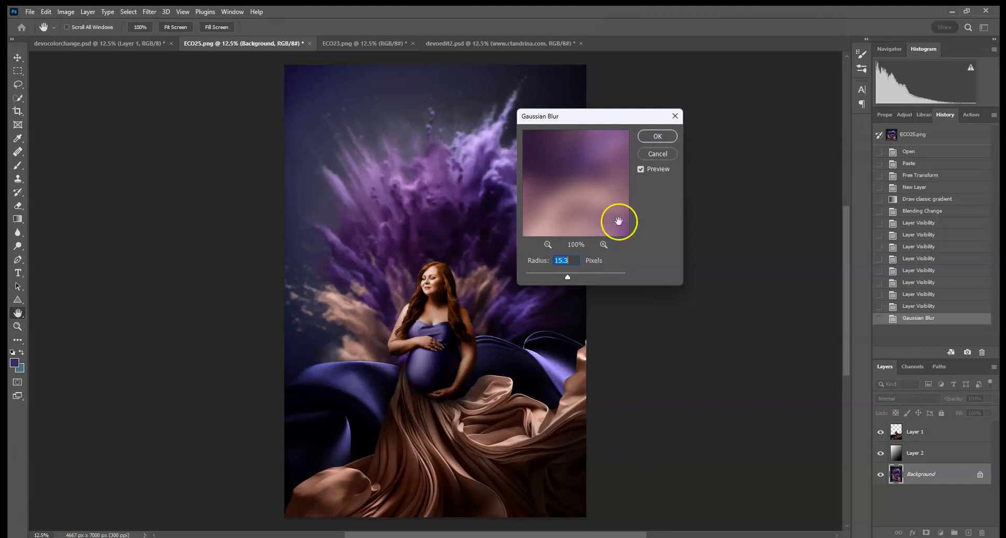
pyautogui.click(656, 136)
pyautogui.press('g')
pyautogui.hotkey('ctrl', '+')
pyautogui.hotkey('ctrl', '+')
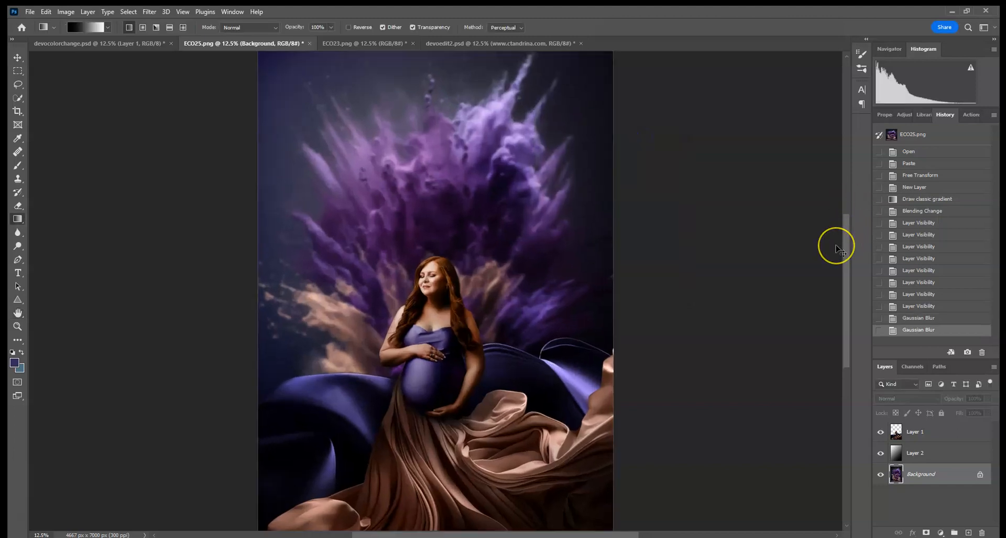
pyautogui.hotkey('ctrl', '-')
pyautogui.hotkey('ctrl', '-')
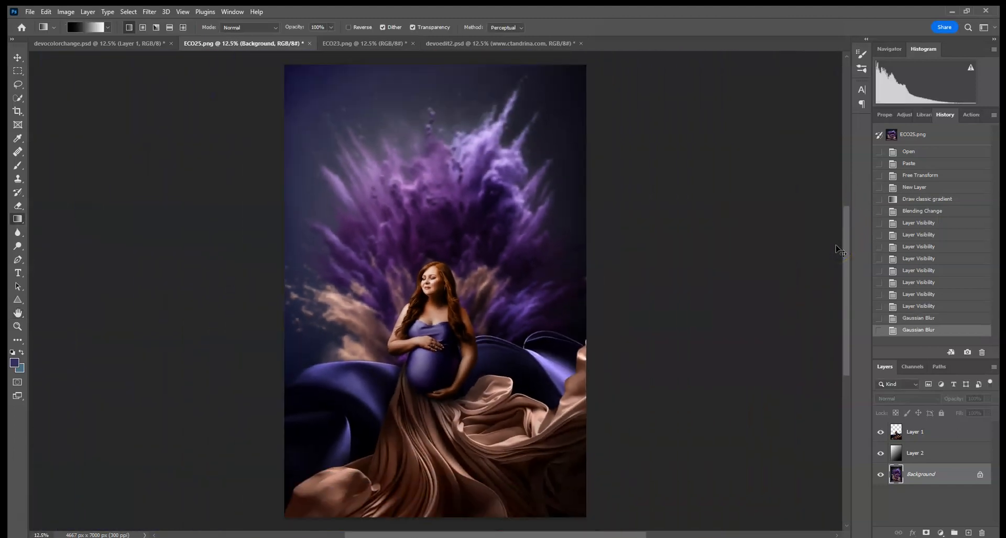
# - Zoom in on the woman's hand and belly and add a layer mask to Layer 1
pyautogui.click(914, 433)
pyautogui.hotkey('ctrl', '+')
pyautogui.hotkey('ctrl', '+')
pyautogui.hotkey('ctrl', '+')
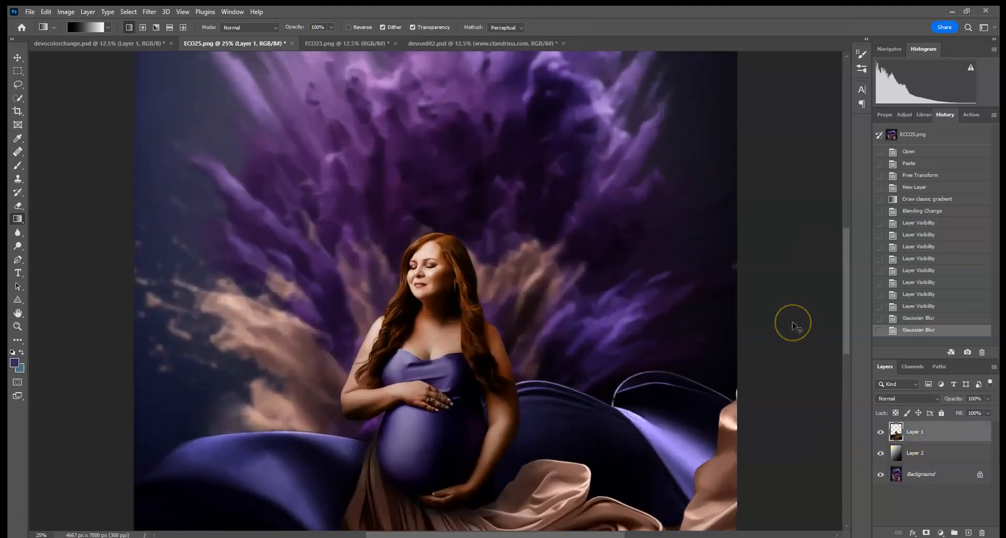
pyautogui.hotkey('ctrl', '+')
pyautogui.hotkey('ctrl', '+')
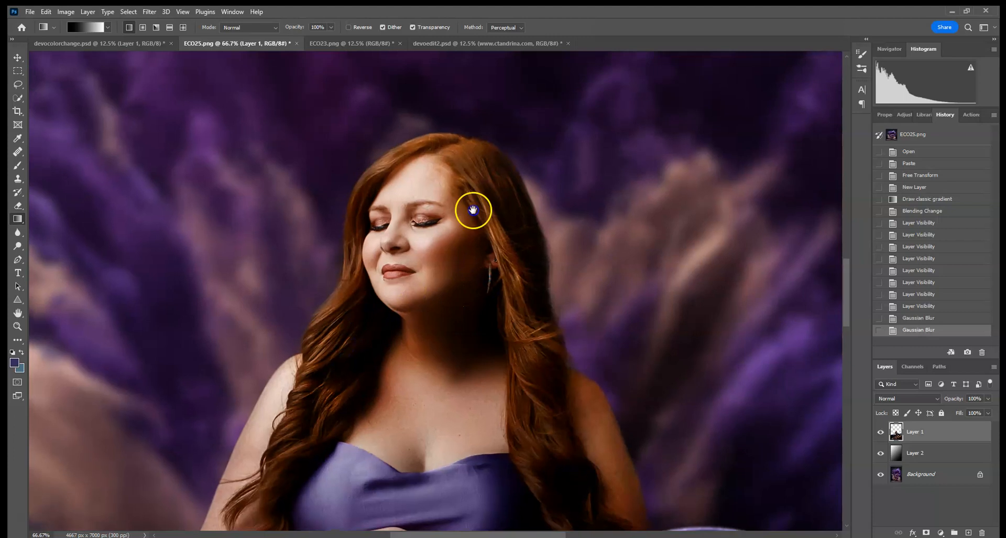
pyautogui.moveTo(353, 344); pyautogui.dragTo(532, 133)
pyautogui.moveTo(502, 339); pyautogui.dragTo(519, 258)
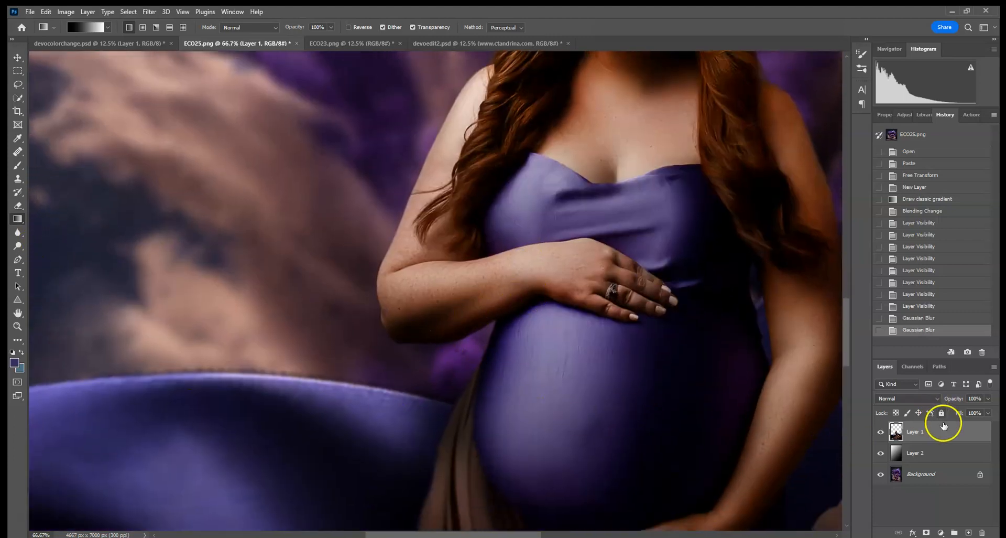
pyautogui.click(926, 532)
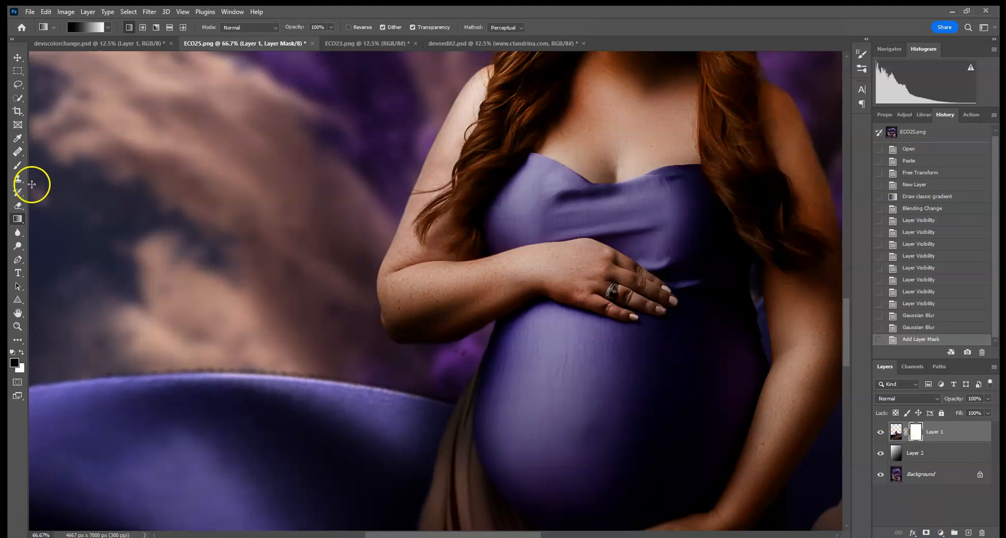
# - Paint black with a soft round brush on the mask to remove the fabric-edge halo
pyautogui.click(18, 165)
pyautogui.click(77, 28)
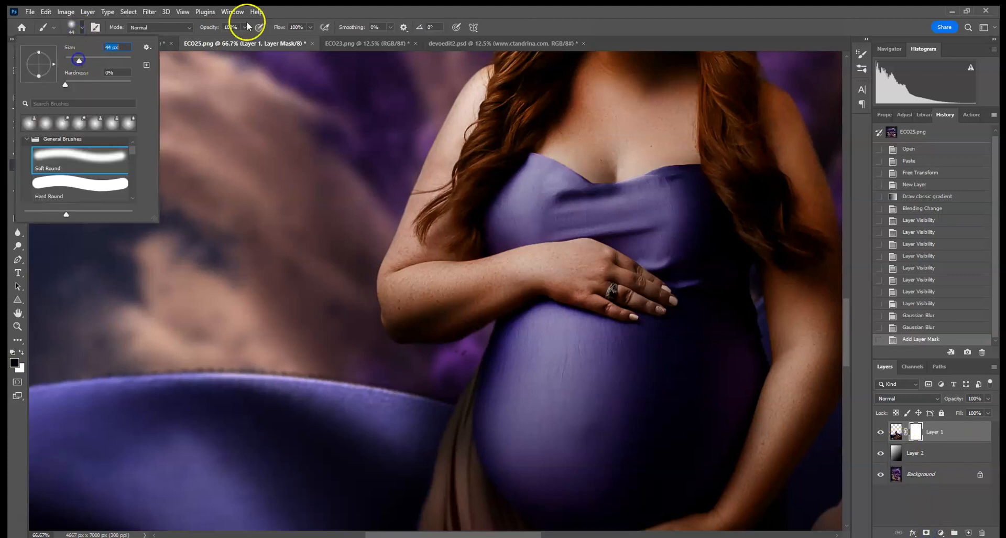
pyautogui.click(461, 351)
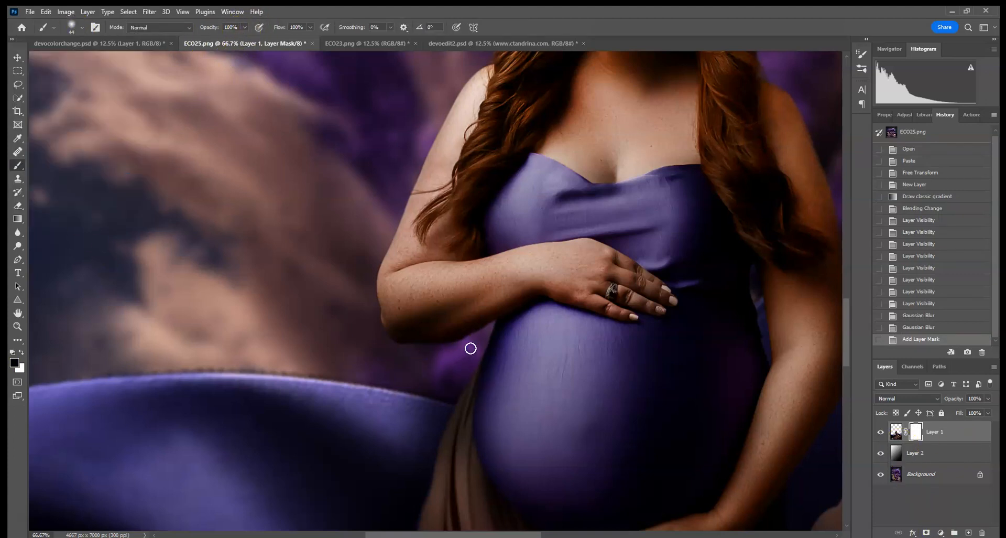
pyautogui.click(428, 356)
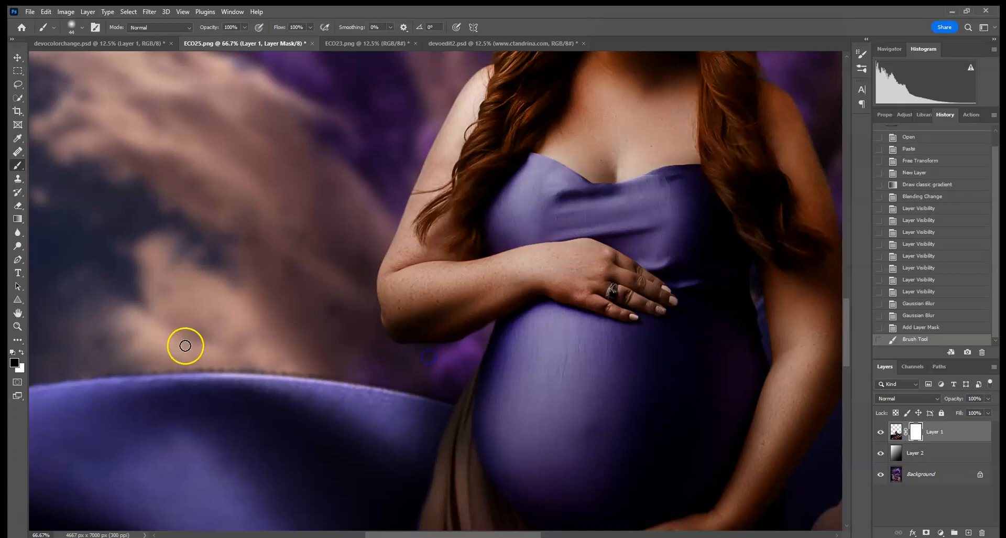
pyautogui.click(22, 354)
pyautogui.click(62, 360)
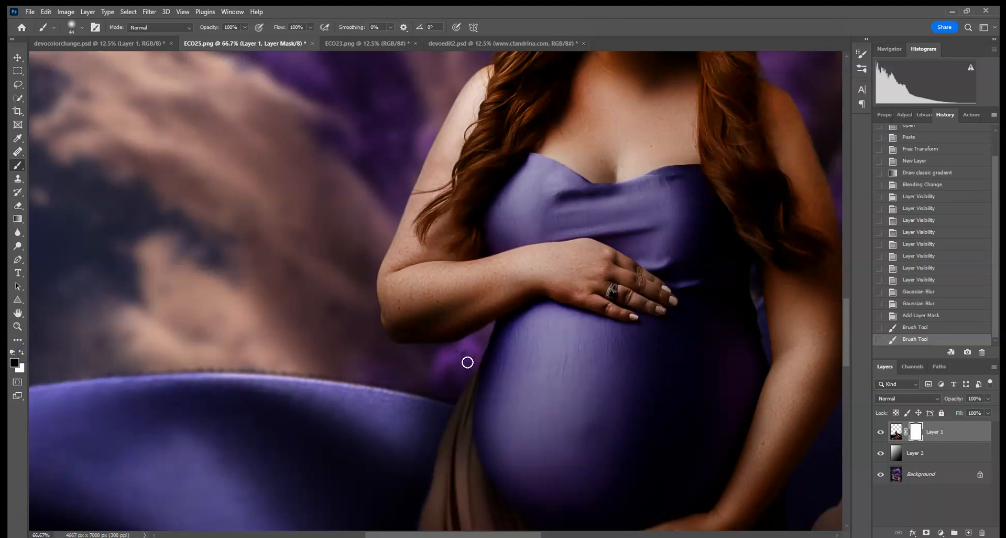
pyautogui.click(425, 354)
pyautogui.click(100, 78)
pyautogui.moveTo(222, 268); pyautogui.dragTo(384, 159)
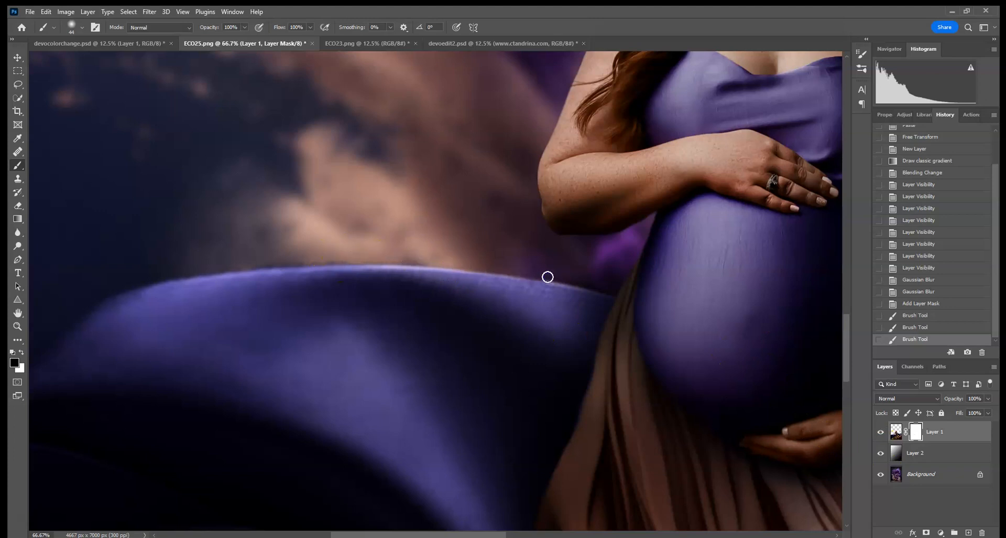
pyautogui.moveTo(580, 280); pyautogui.dragTo(358, 259)
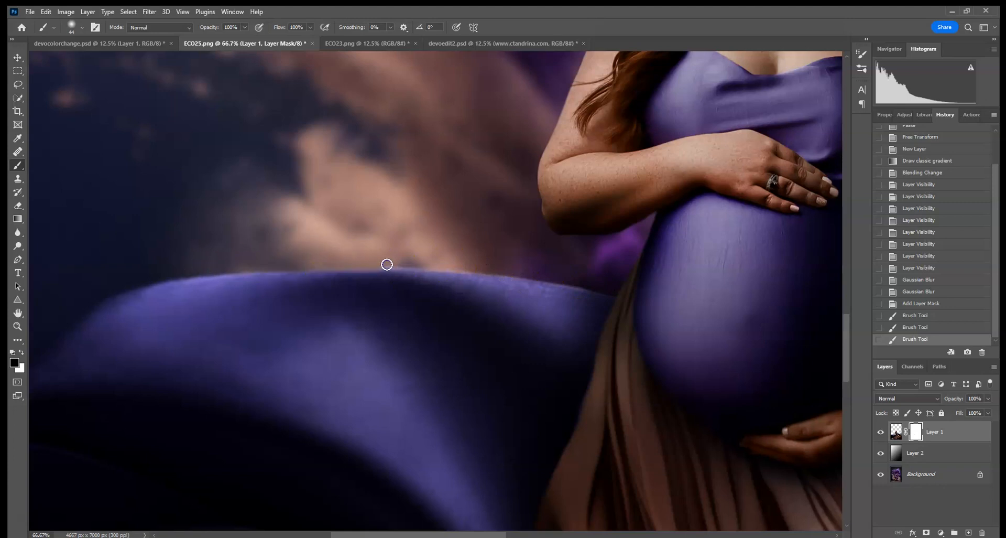
pyautogui.click(17, 232)
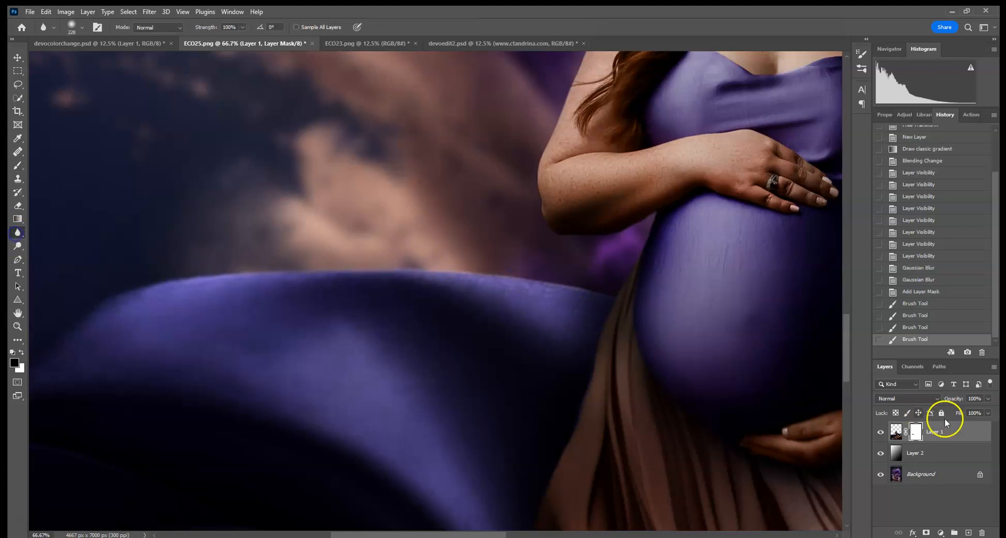
# - Blur the arm and dress edges on Layer 1's image
pyautogui.click(899, 432)
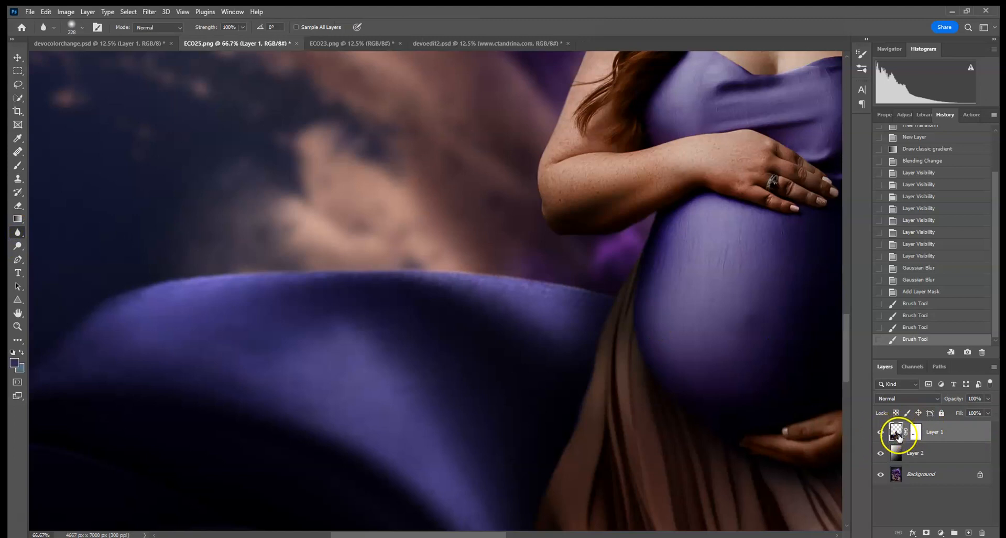
pyautogui.click(527, 165)
pyautogui.click(524, 199)
pyautogui.click(650, 222)
pyautogui.click(654, 218)
pyautogui.click(472, 258)
pyautogui.click(538, 253)
pyautogui.moveTo(239, 270); pyautogui.dragTo(83, 306)
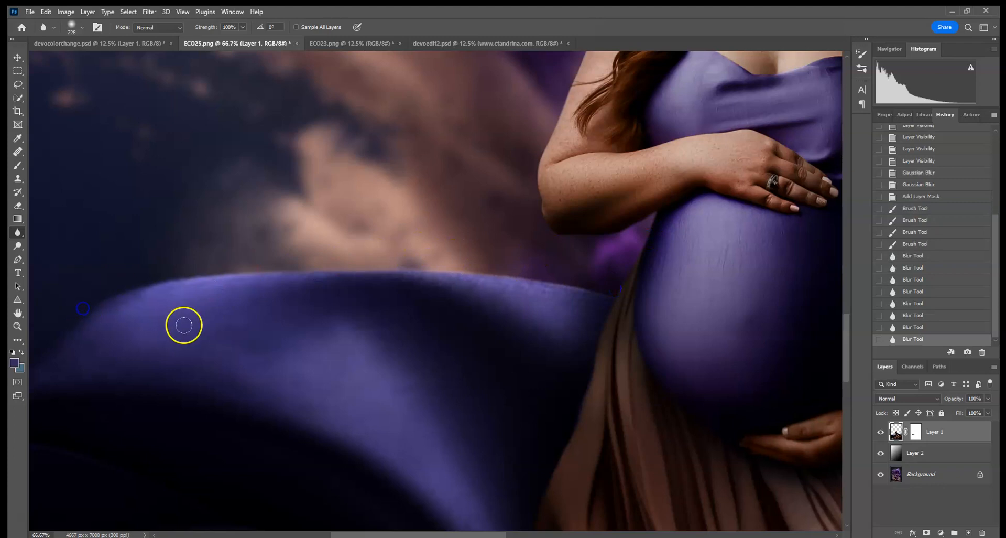
pyautogui.moveTo(184, 325); pyautogui.dragTo(478, 207)
pyautogui.moveTo(451, 171); pyautogui.dragTo(241, 309)
pyautogui.moveTo(437, 246); pyautogui.dragTo(322, 348)
pyautogui.moveTo(759, 90)
pyautogui.mouseDown()
pyautogui.moveTo(589, 194)
pyautogui.moveTo(443, 329)
pyautogui.mouseUp()
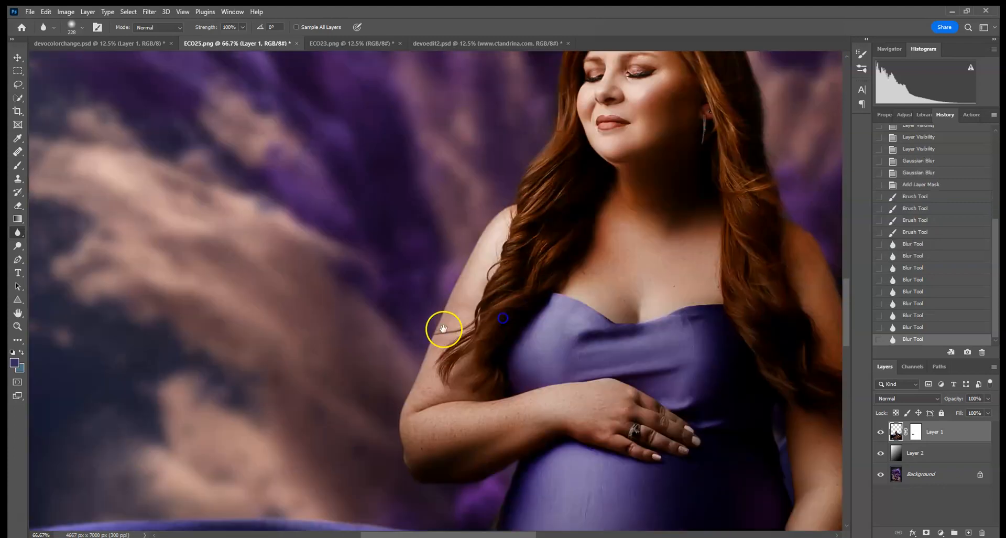
# - Blur the shoulder, hair, belly and arm edges of the woman
pyautogui.moveTo(468, 190); pyautogui.dragTo(517, 154)
pyautogui.moveTo(517, 154)
pyautogui.mouseDown()
pyautogui.moveTo(462, 279)
pyautogui.moveTo(525, 129)
pyautogui.mouseUp()
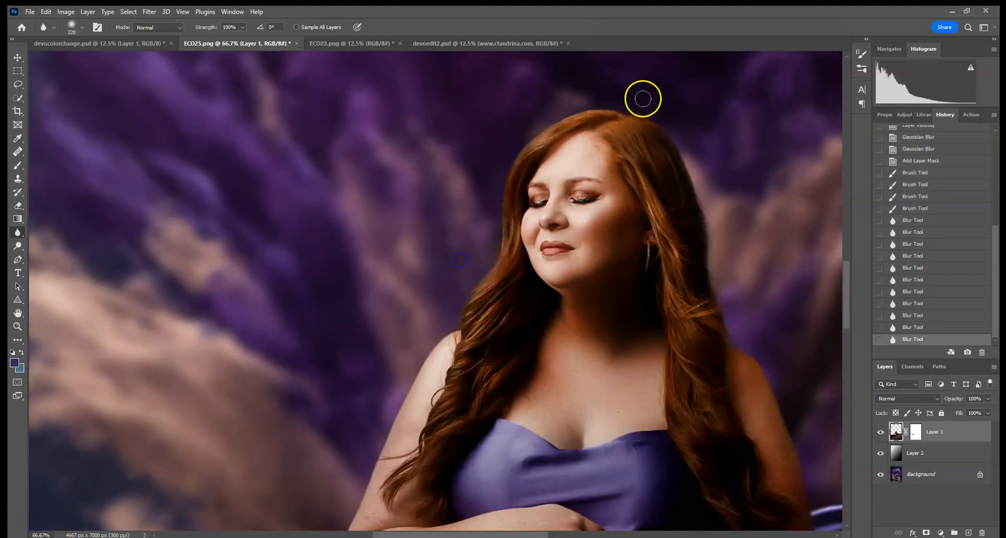
pyautogui.moveTo(744, 260); pyautogui.dragTo(778, 294)
pyautogui.moveTo(786, 299)
pyautogui.mouseDown()
pyautogui.moveTo(672, 152)
pyautogui.moveTo(658, 119)
pyautogui.mouseUp()
pyautogui.moveTo(703, 353); pyautogui.dragTo(676, 234)
pyautogui.moveTo(676, 234); pyautogui.dragTo(736, 472)
pyautogui.moveTo(738, 475); pyautogui.dragTo(705, 264)
pyautogui.moveTo(580, 157); pyautogui.dragTo(582, 176)
pyautogui.moveTo(754, 209); pyautogui.dragTo(536, 296)
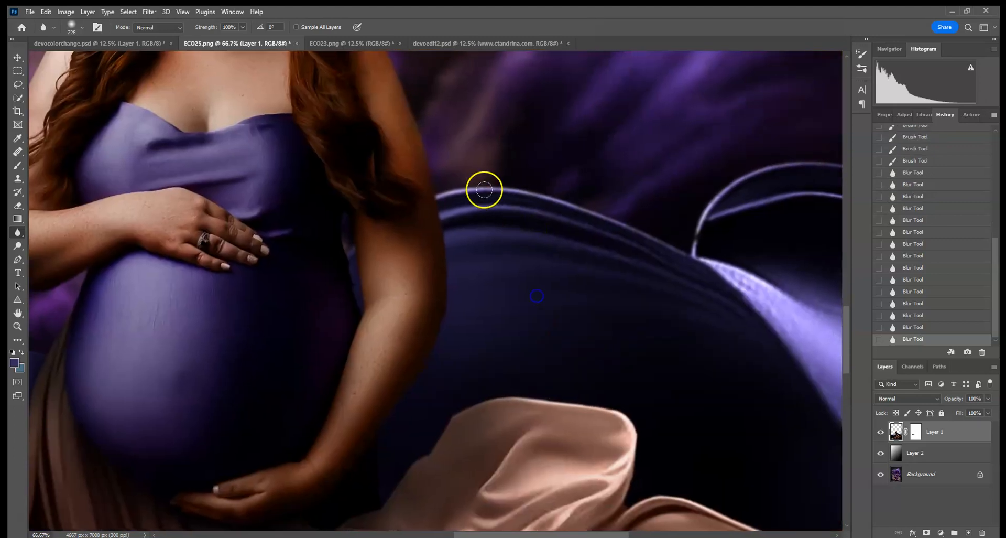
# - Inspect the chair and fabric folds, then toggle Layer 1 to compare the softened edges
pyautogui.moveTo(762, 131); pyautogui.dragTo(463, 187)
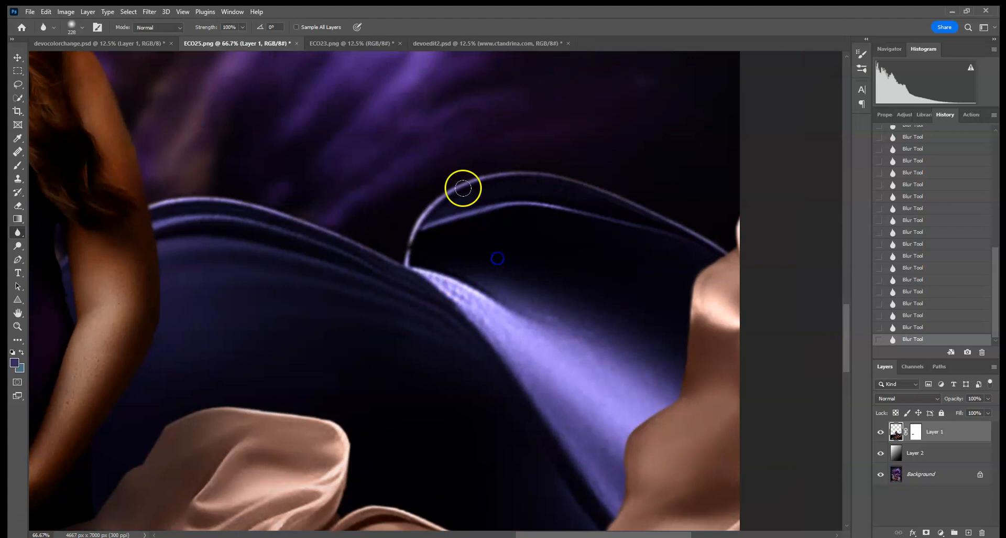
pyautogui.moveTo(753, 321); pyautogui.dragTo(761, 177)
pyautogui.moveTo(452, 255); pyautogui.dragTo(835, 210)
pyautogui.moveTo(498, 256); pyautogui.dragTo(199, 401)
pyautogui.moveTo(638, 284); pyautogui.dragTo(409, 149)
pyautogui.hotkey('ctrl', '-')
pyautogui.hotkey('ctrl', '-')
pyautogui.hotkey('ctrl', '-')
pyautogui.hotkey('ctrl', '-')
pyautogui.hotkey('ctrl', '-')
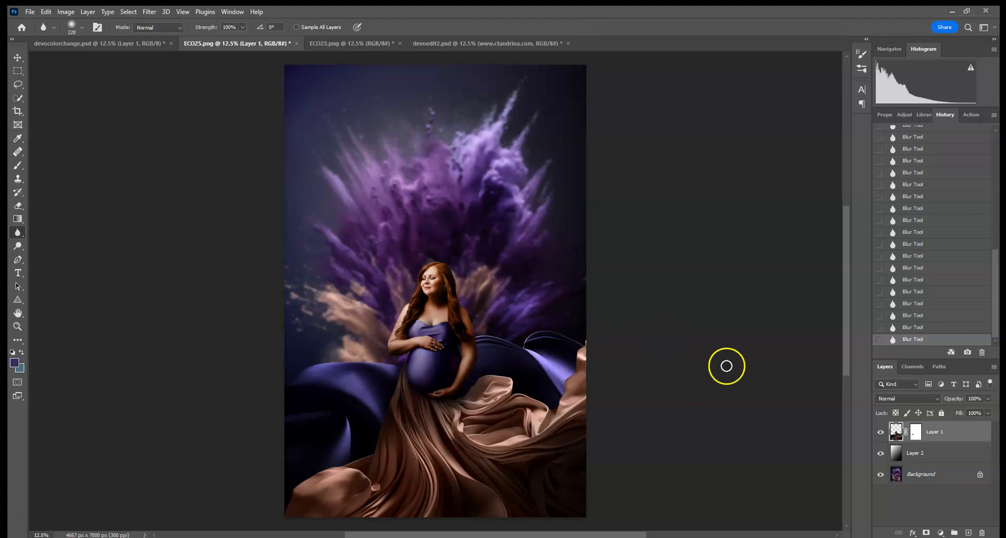
pyautogui.click(880, 432)
pyautogui.click(880, 432)
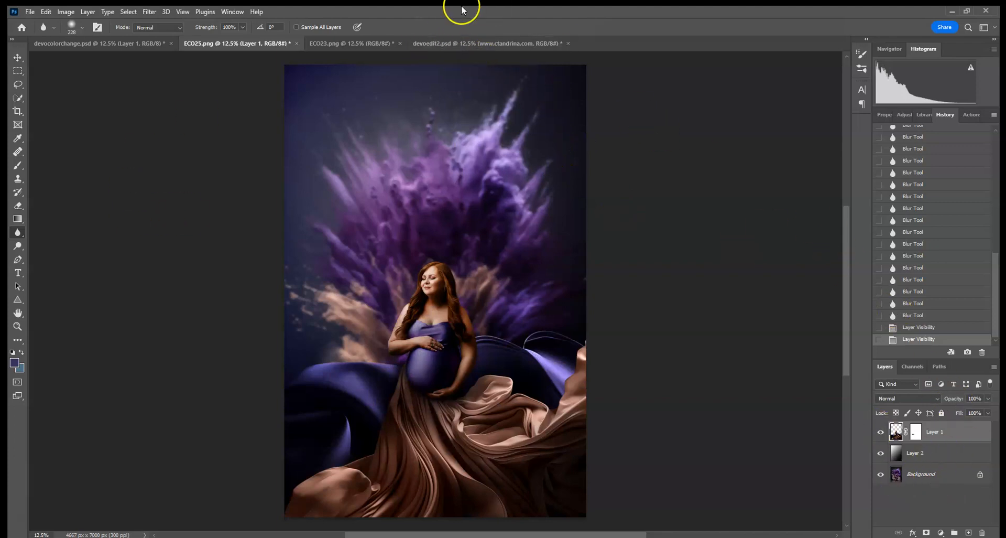
# - In ECO23.png, add Black & White and darkening Curves adjustments, then flatten the image
pyautogui.click(359, 47)
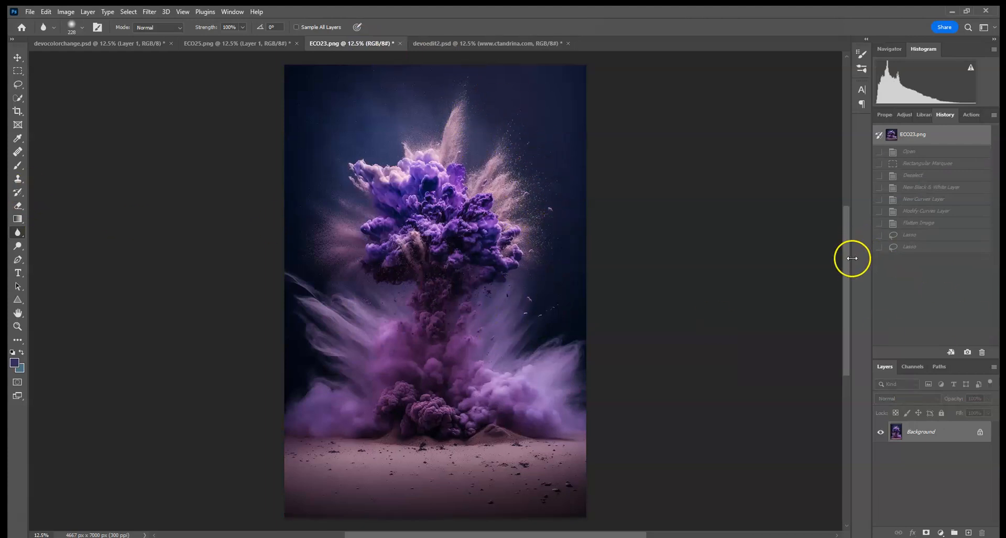
pyautogui.click(911, 115)
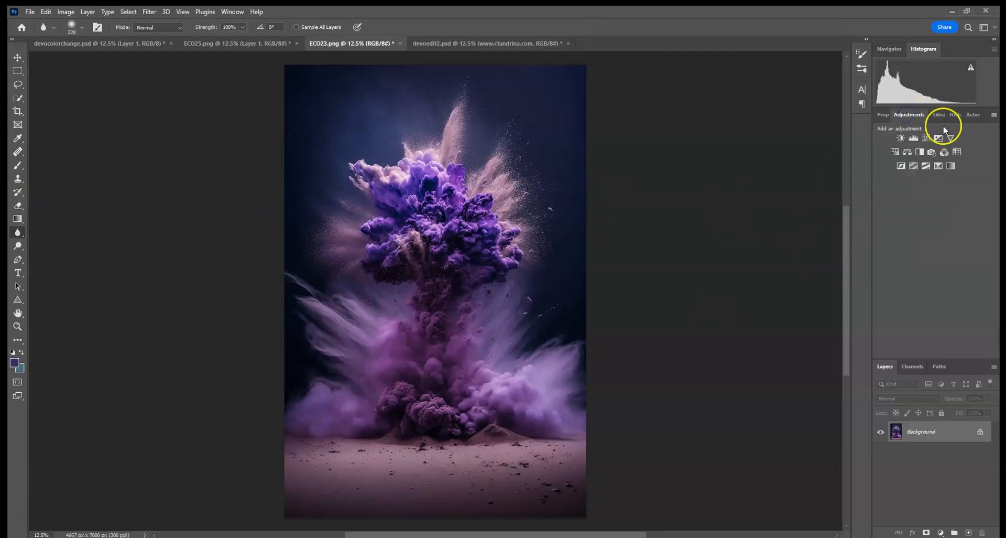
pyautogui.click(920, 153)
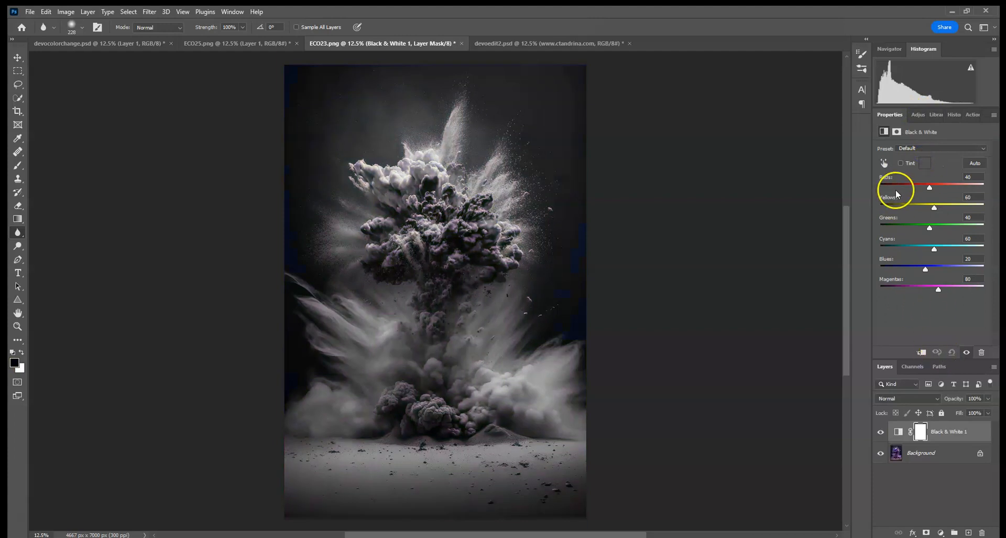
pyautogui.click(918, 115)
pyautogui.click(909, 140)
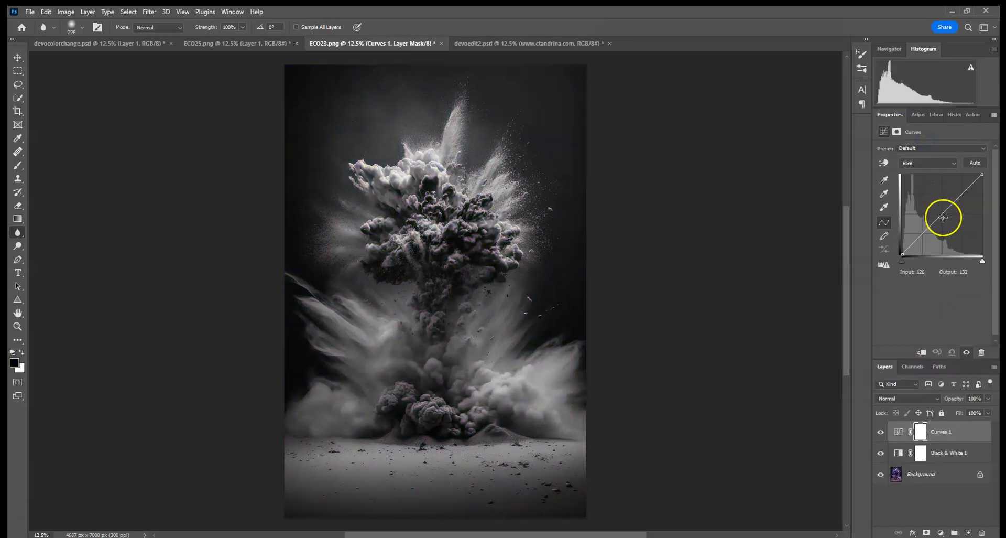
pyautogui.moveTo(941, 215); pyautogui.dragTo(953, 232)
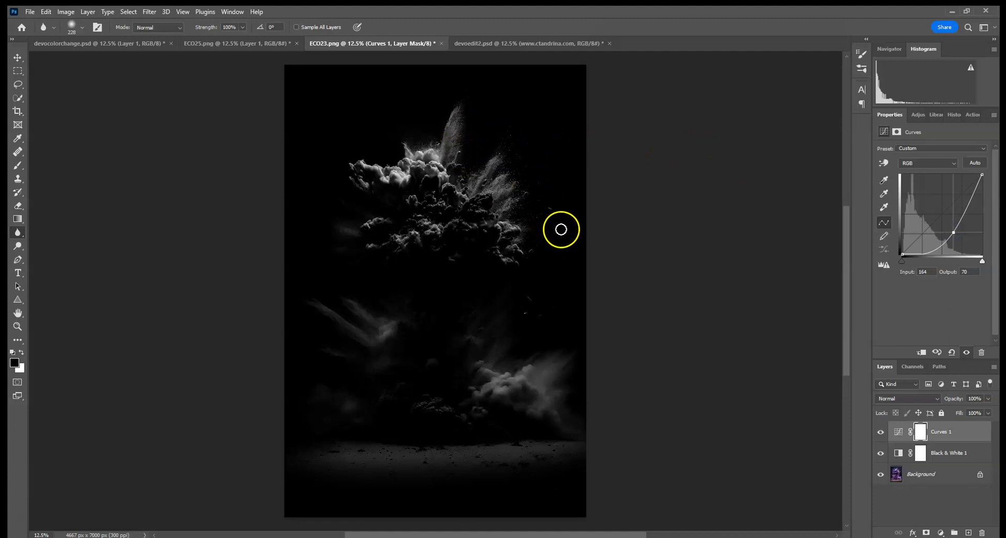
pyautogui.rightClick(952, 481)
pyautogui.click(966, 513)
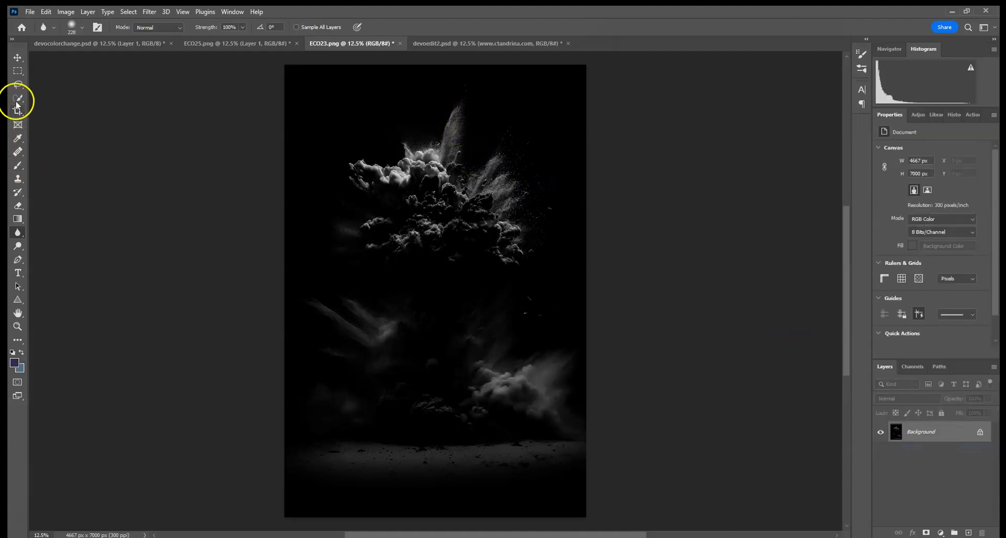
# - Lasso and copy the powder spray on the right side, then return to ECO25.png
pyautogui.click(18, 83)
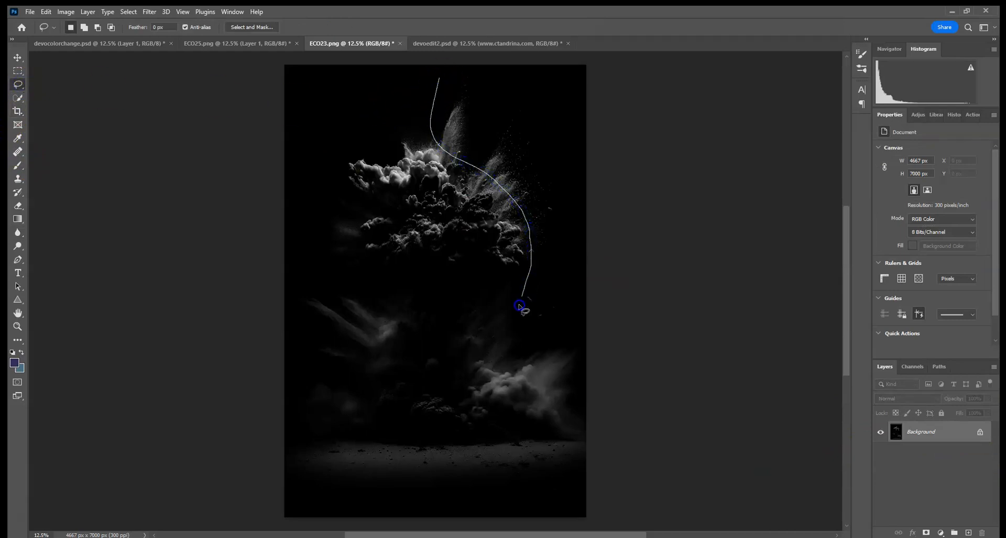
pyautogui.moveTo(608, 275); pyautogui.dragTo(641, 63)
pyautogui.moveTo(439, 77); pyautogui.dragTo(439, 78)
pyautogui.click(46, 11)
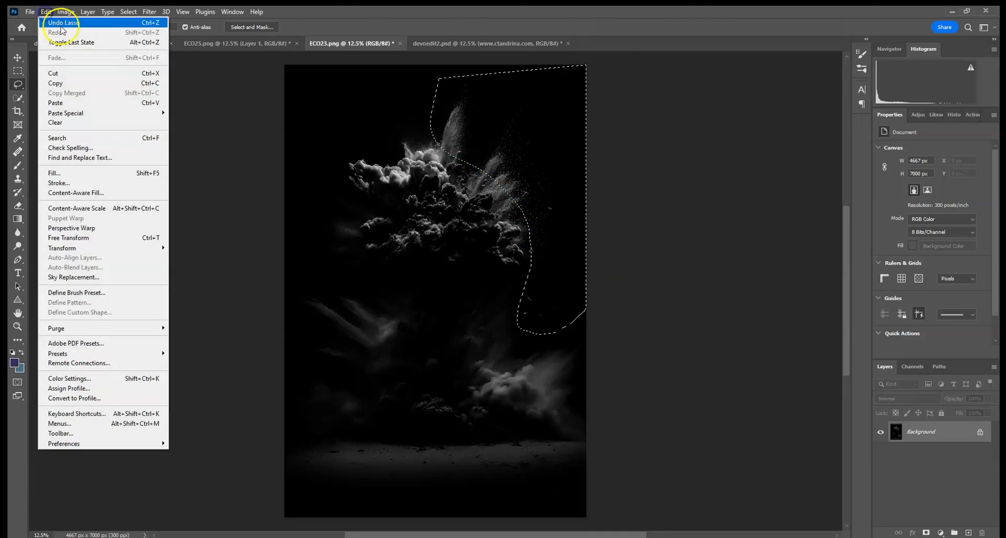
pyautogui.click(58, 83)
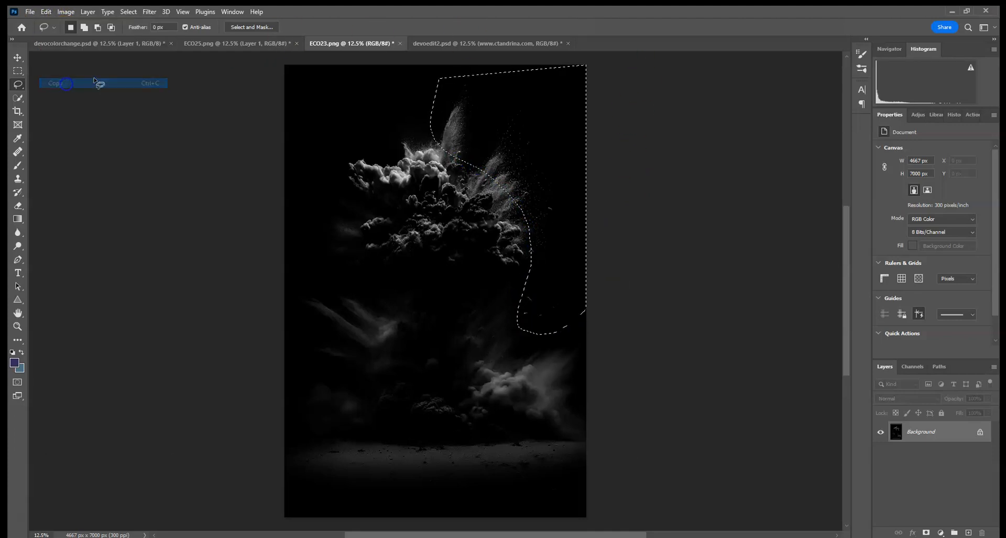
pyautogui.click(209, 44)
pyautogui.click(46, 11)
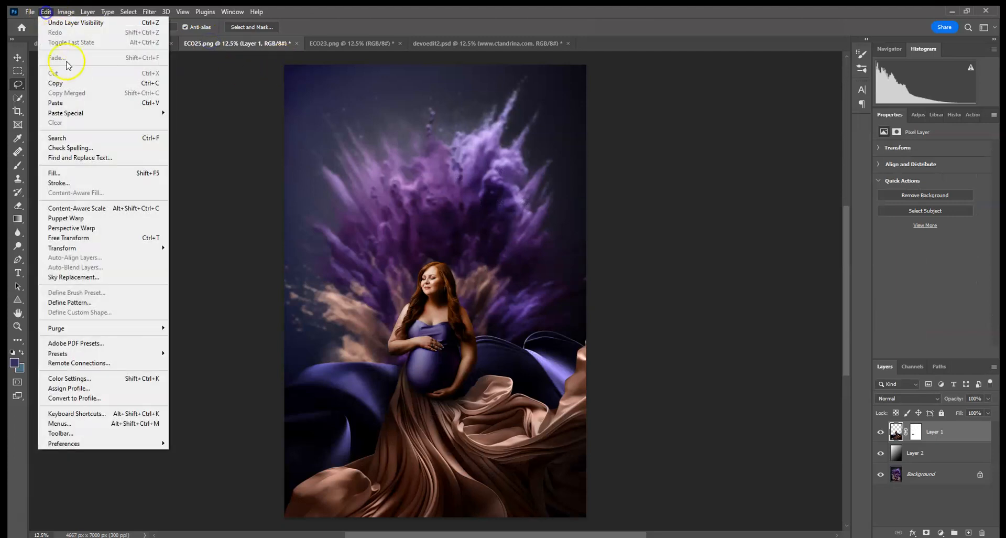
# - Paste the powder spray and enlarge it non-proportionally with width and height unlinked
pyautogui.click(72, 104)
pyautogui.click(18, 58)
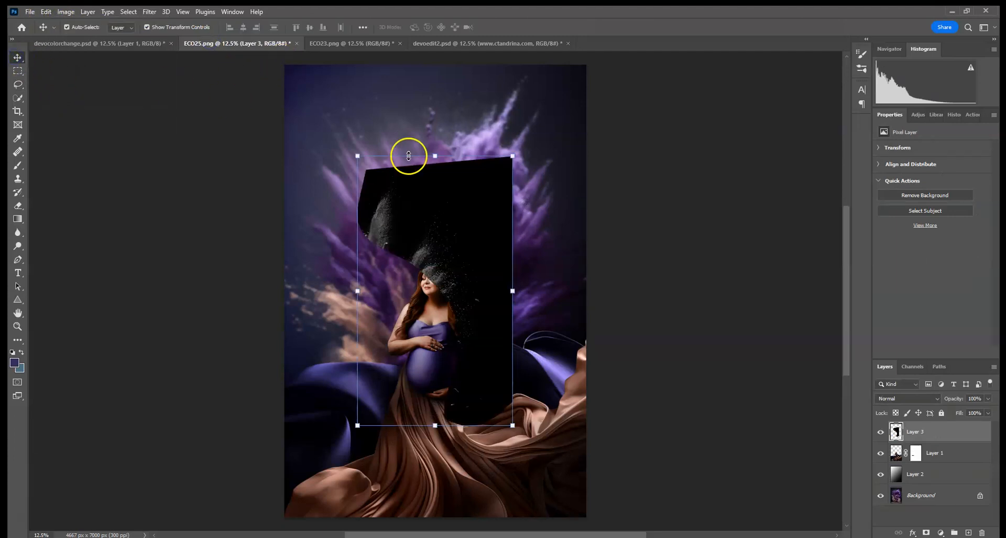
pyautogui.hotkey('ctrl', '0')
pyautogui.hotkey('ctrl', '-')
pyautogui.hotkey('ctrl', '-')
pyautogui.hotkey('ctrl', '-')
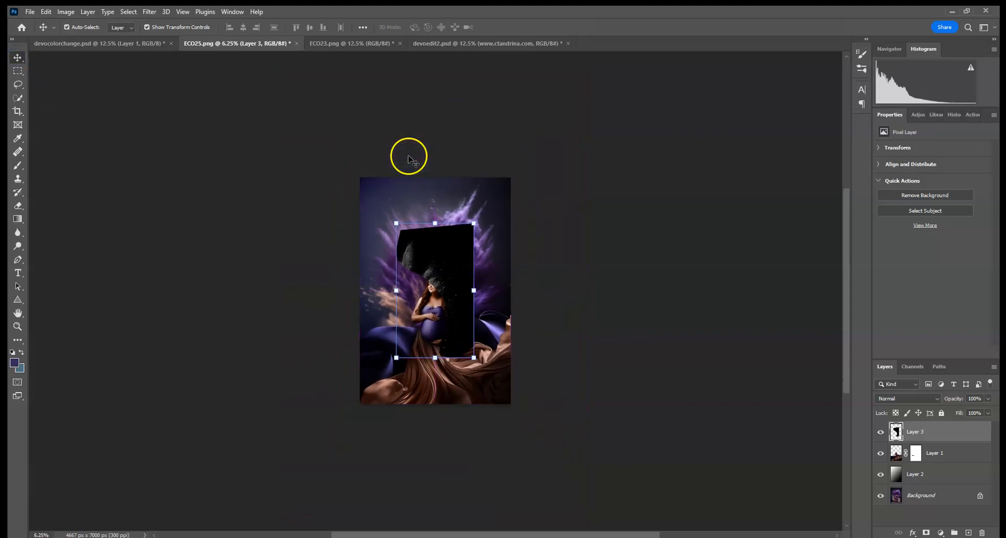
pyautogui.moveTo(474, 224); pyautogui.dragTo(491, 194)
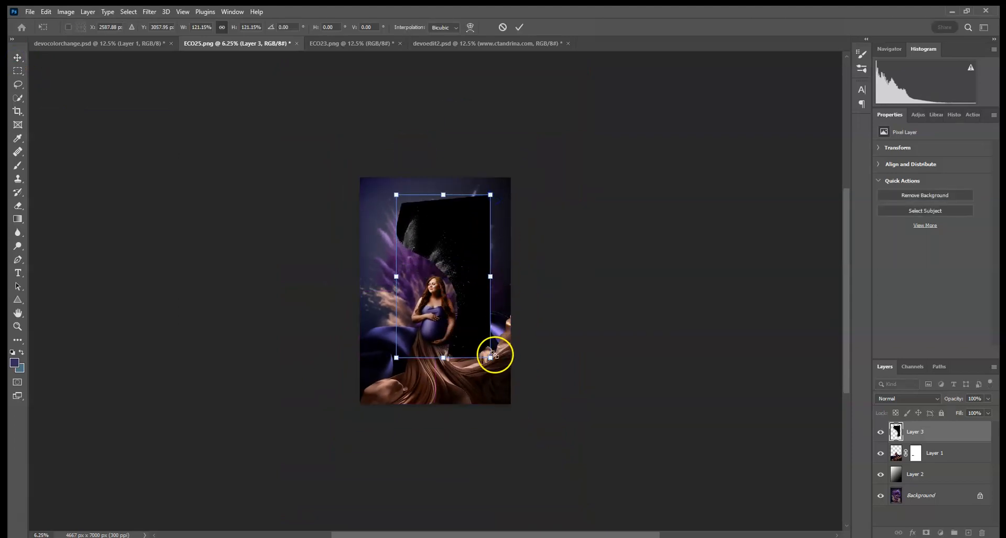
pyautogui.click(222, 27)
pyautogui.moveTo(491, 357); pyautogui.dragTo(582, 376)
# - Rotate and stretch the powder spray over the gown's hem and commit the transform
pyautogui.moveTo(466, 418); pyautogui.dragTo(470, 418)
pyautogui.hotkey('ctrl', '+')
pyautogui.hotkey('ctrl', '+')
pyautogui.hotkey('ctrl', '+')
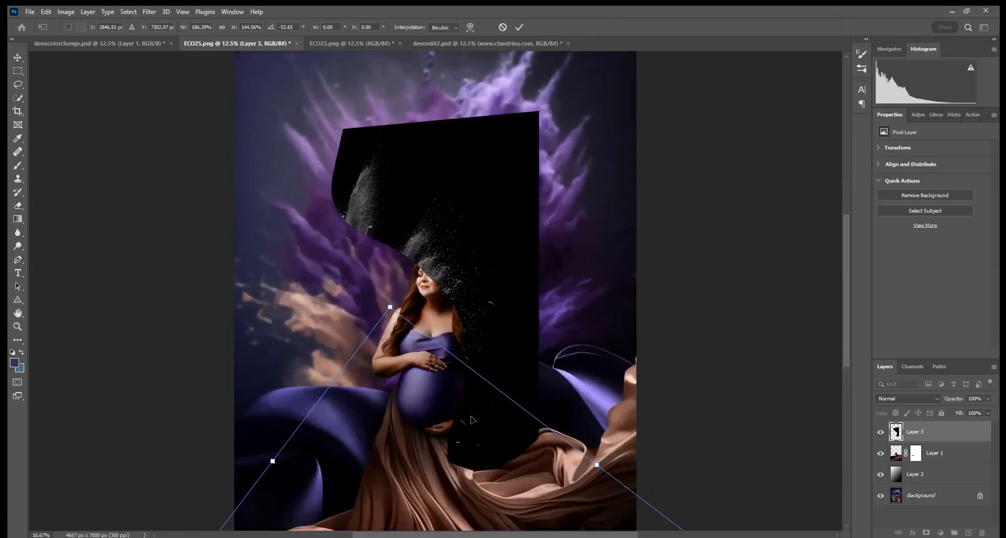
pyautogui.moveTo(457, 452); pyautogui.dragTo(466, 176)
pyautogui.moveTo(283, 182); pyautogui.dragTo(282, 170)
pyautogui.moveTo(518, 282); pyautogui.dragTo(543, 273)
pyautogui.click(518, 27)
# - Set the powder layer to Screen blend mode and add a new empty layer
pyautogui.click(883, 399)
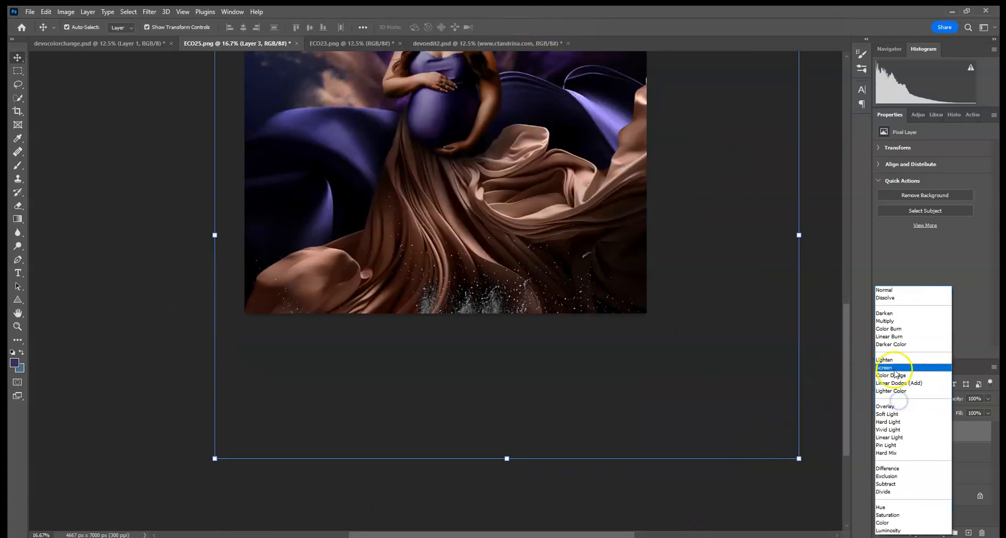
pyautogui.click(891, 368)
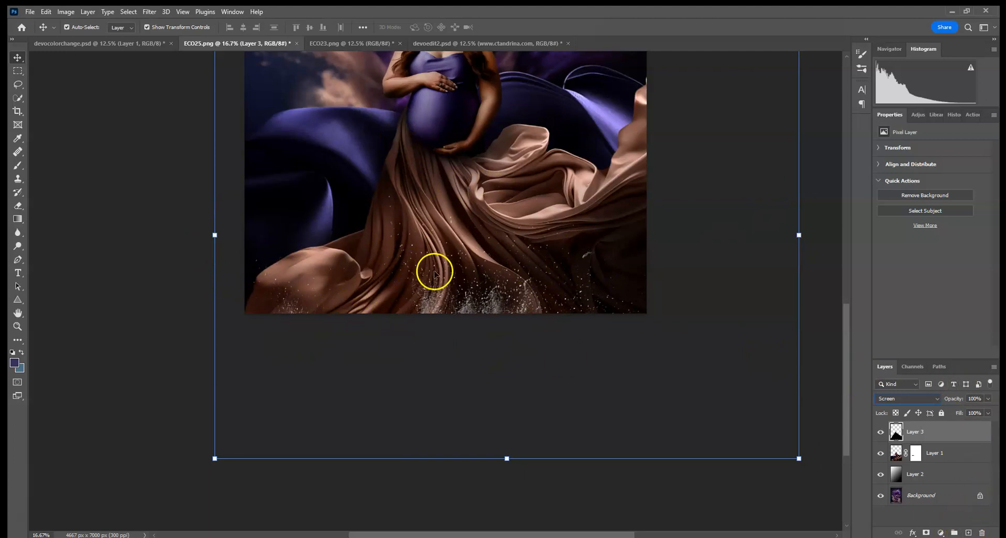
pyautogui.click(967, 532)
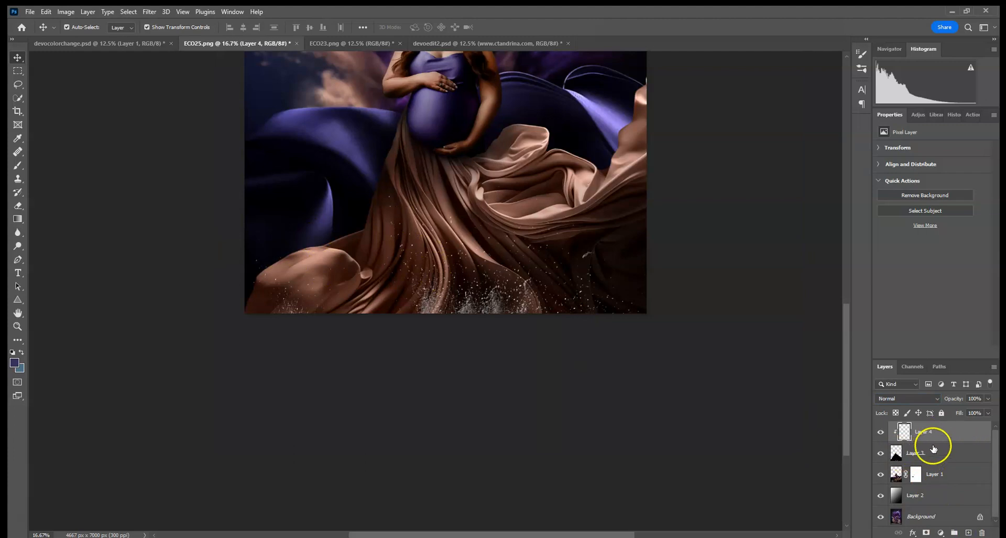
# - Set the clipped Layer 4 to the Color blend mode
pyautogui.rightClick(940, 435)
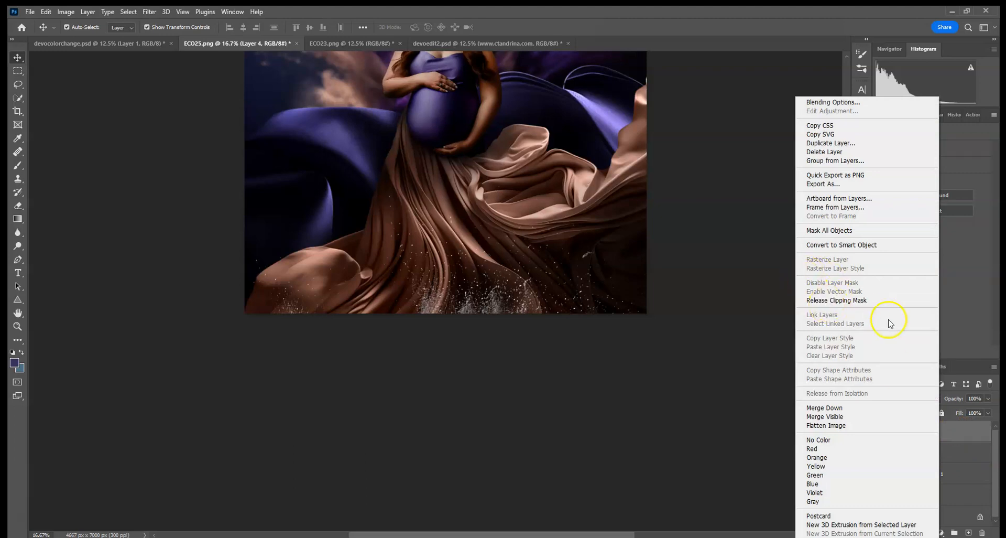
pyautogui.click(982, 443)
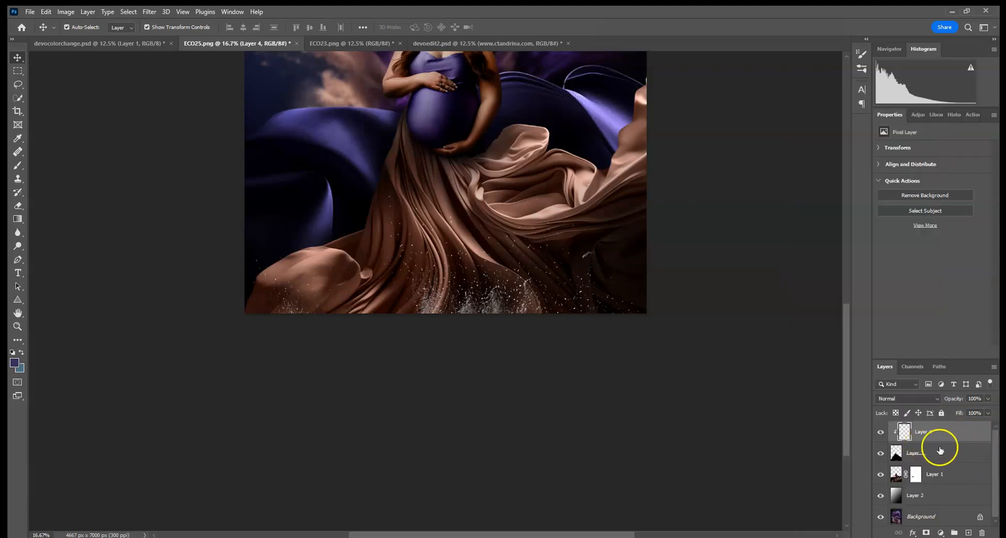
pyautogui.click(912, 400)
pyautogui.click(884, 522)
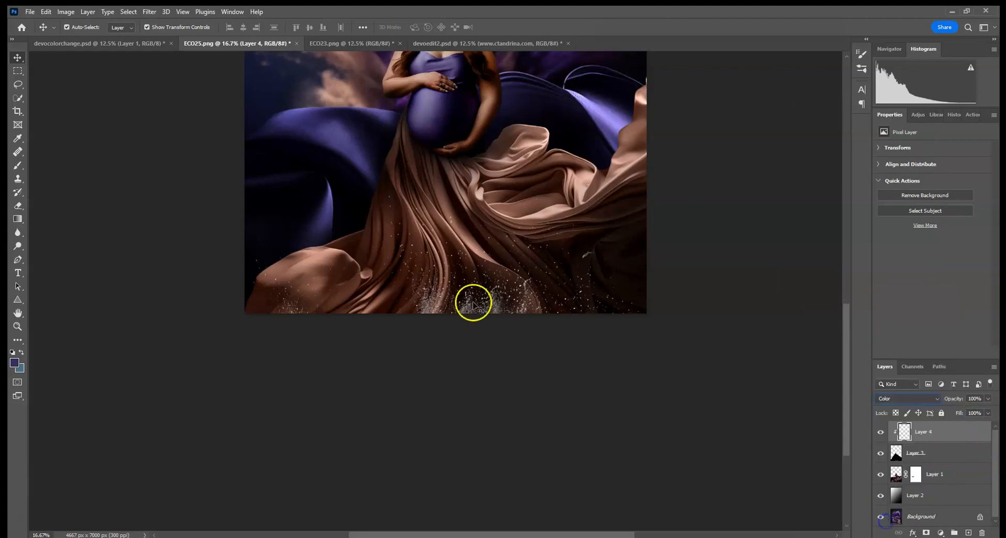
# - Paint the hem spray with the belly's purple using a 495 px brush, at 38% layer opacity
pyautogui.click(12, 168)
pyautogui.click(82, 27)
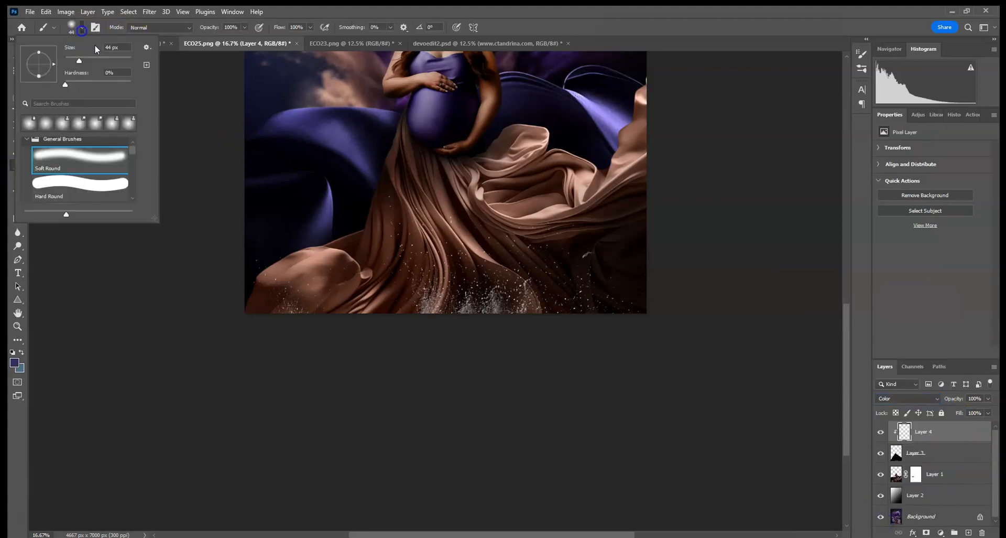
pyautogui.click(124, 61)
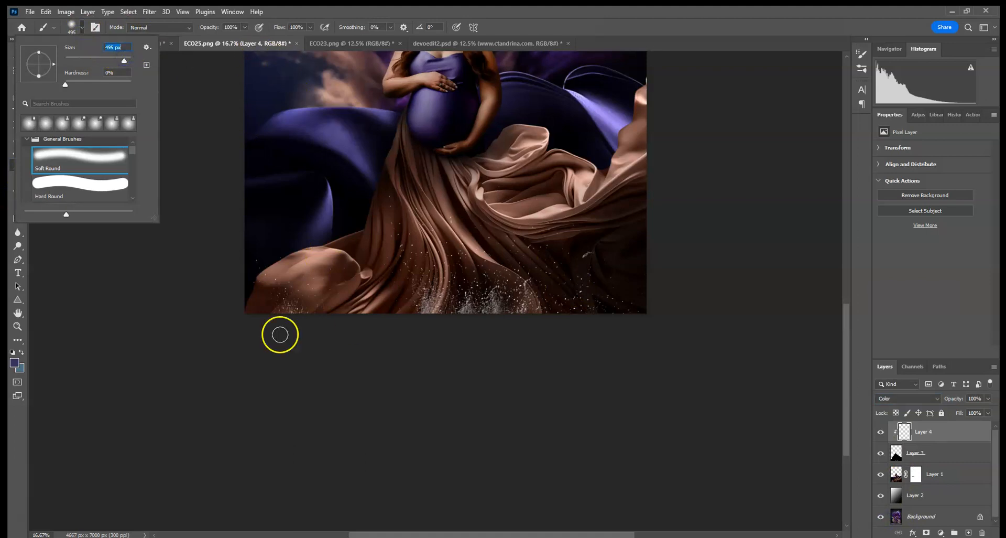
pyautogui.keyDown('alt'); pyautogui.click(430, 99); pyautogui.keyUp('alt')
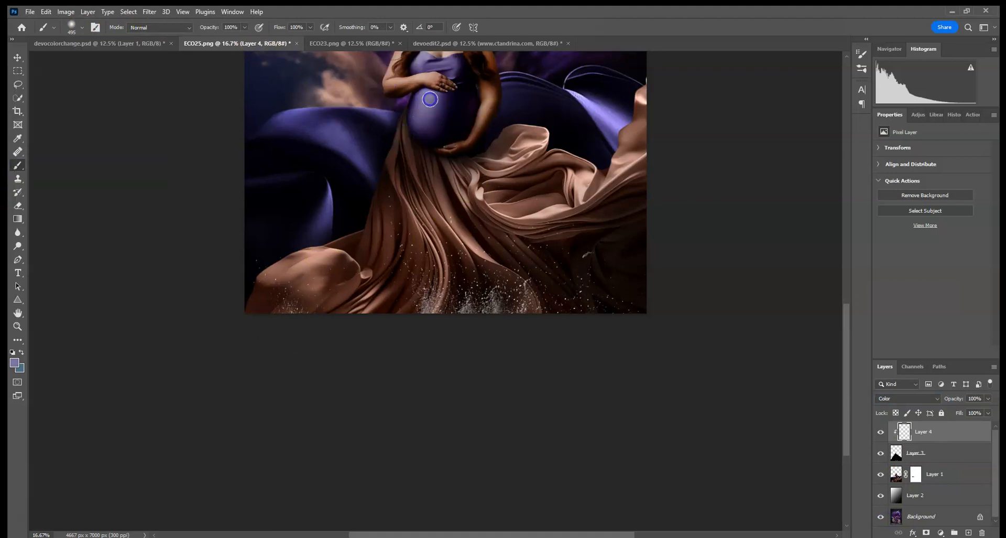
pyautogui.moveTo(501, 283)
pyautogui.mouseDown()
pyautogui.moveTo(440, 320)
pyautogui.moveTo(595, 263)
pyautogui.moveTo(348, 239)
pyautogui.moveTo(506, 257)
pyautogui.moveTo(216, 321)
pyautogui.moveTo(230, 245)
pyautogui.moveTo(635, 327)
pyautogui.moveTo(850, 273)
pyautogui.mouseUp()
pyautogui.click(987, 400)
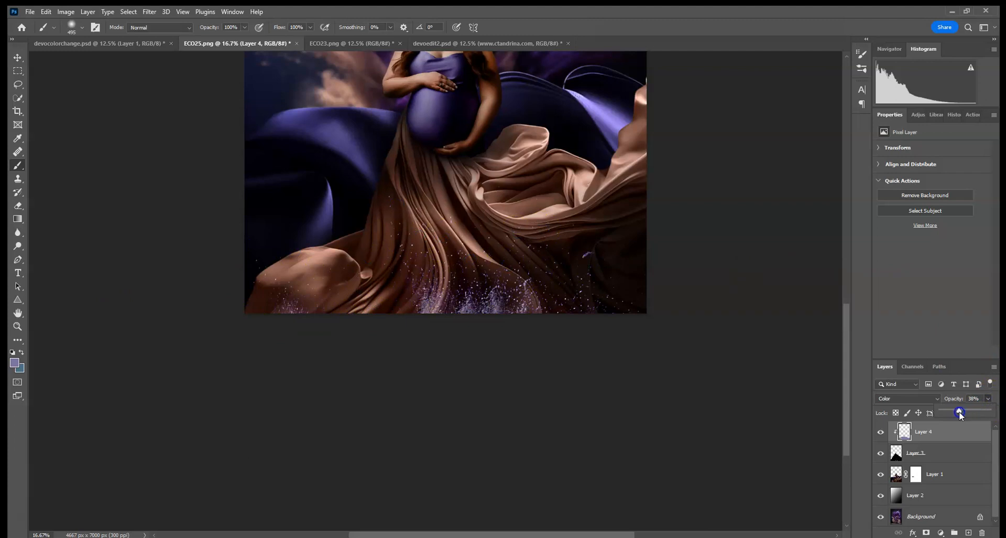
pyautogui.hotkey('ctrl', '0')
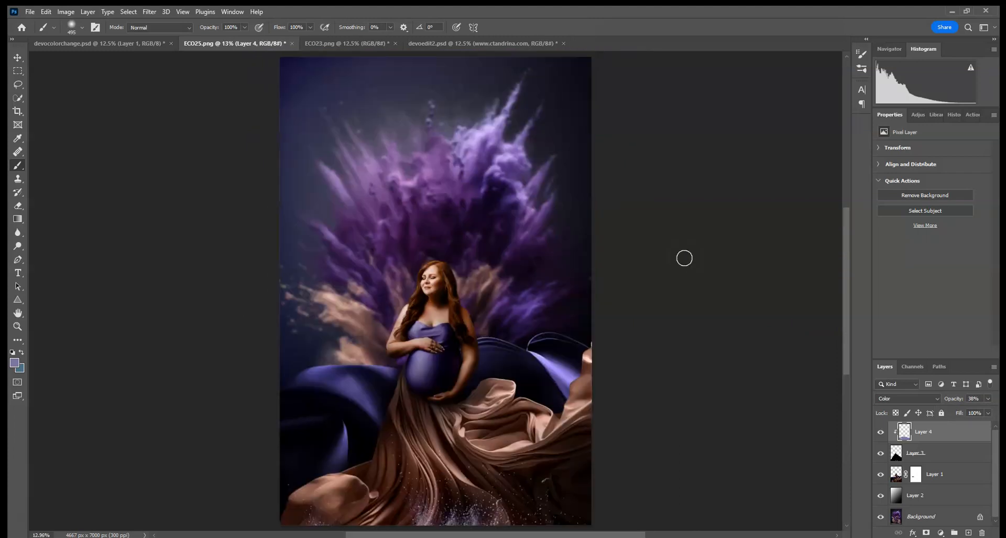
# - Slightly resize the purple tint layer with the Move tool and commit
pyautogui.click(17, 57)
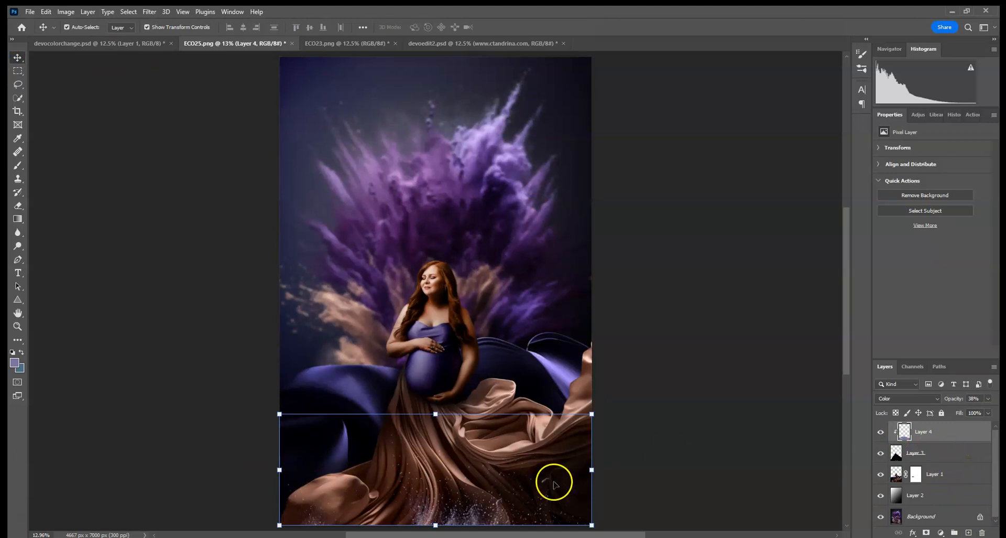
pyautogui.moveTo(591, 469)
pyautogui.mouseDown()
pyautogui.moveTo(655, 467)
pyautogui.moveTo(577, 468)
pyautogui.moveTo(635, 468)
pyautogui.moveTo(592, 468)
pyautogui.mouseUp()
pyautogui.press('Return')
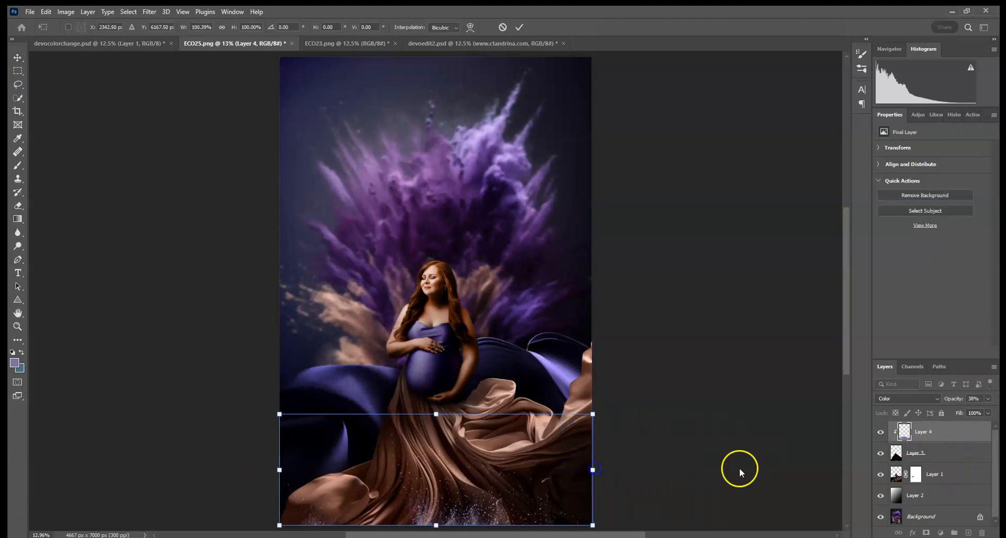
# - Widen the powder spray layer to the right and shift it left and down
pyautogui.click(943, 452)
pyautogui.click(711, 464)
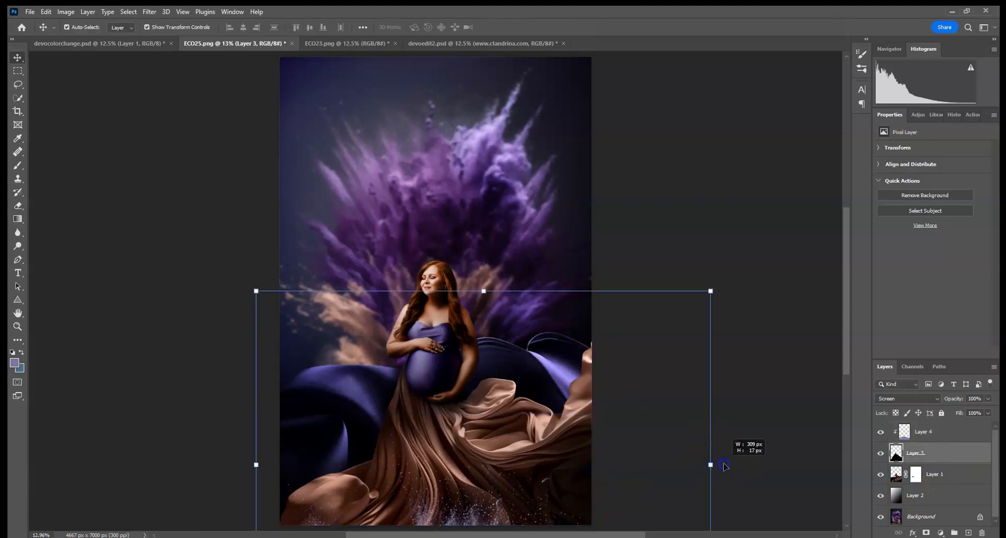
pyautogui.moveTo(721, 465); pyautogui.dragTo(745, 465)
pyautogui.moveTo(620, 396); pyautogui.dragTo(603, 405)
pyautogui.click(519, 26)
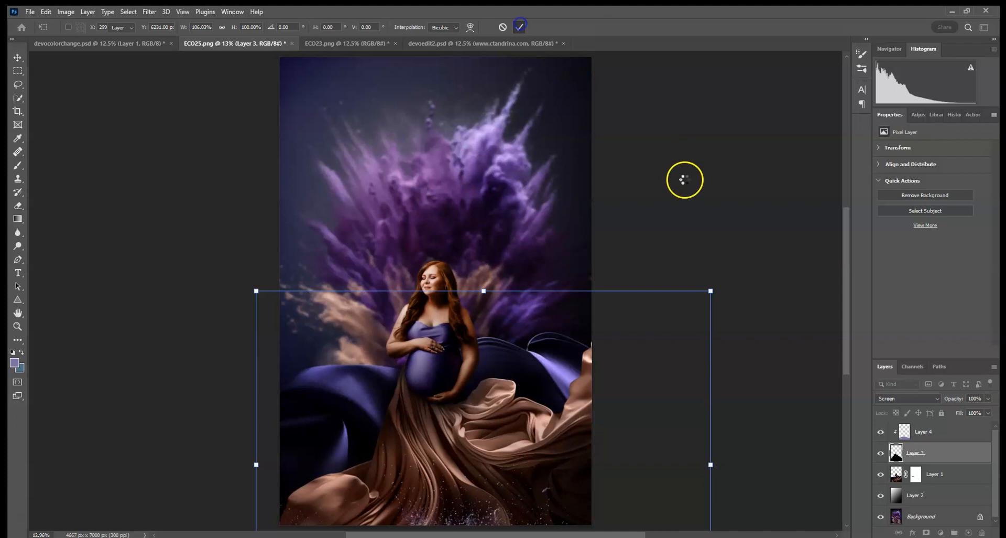
# - Deselect layers and compare the composite with the finished devoedit2 version, returning to ECO25
pyautogui.click(949, 435)
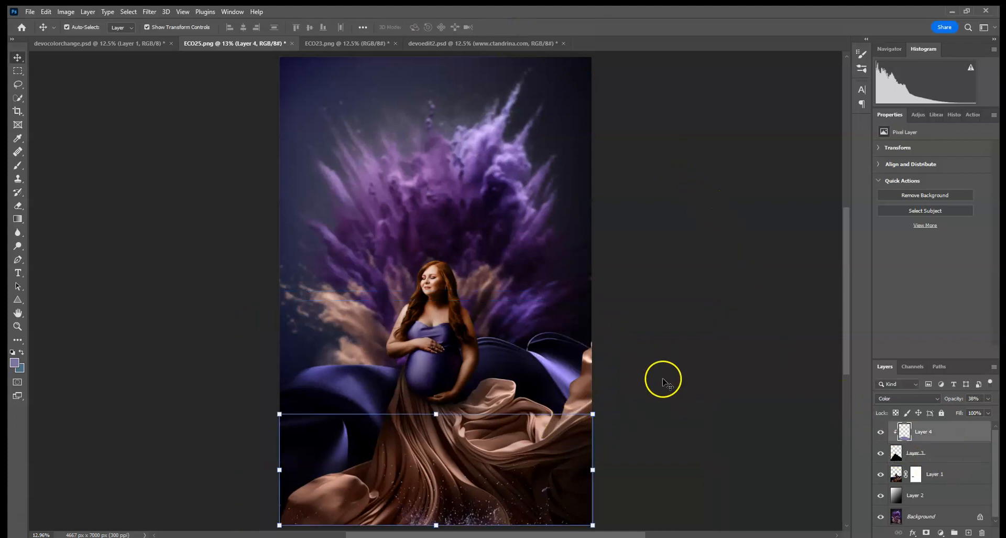
pyautogui.click(720, 432)
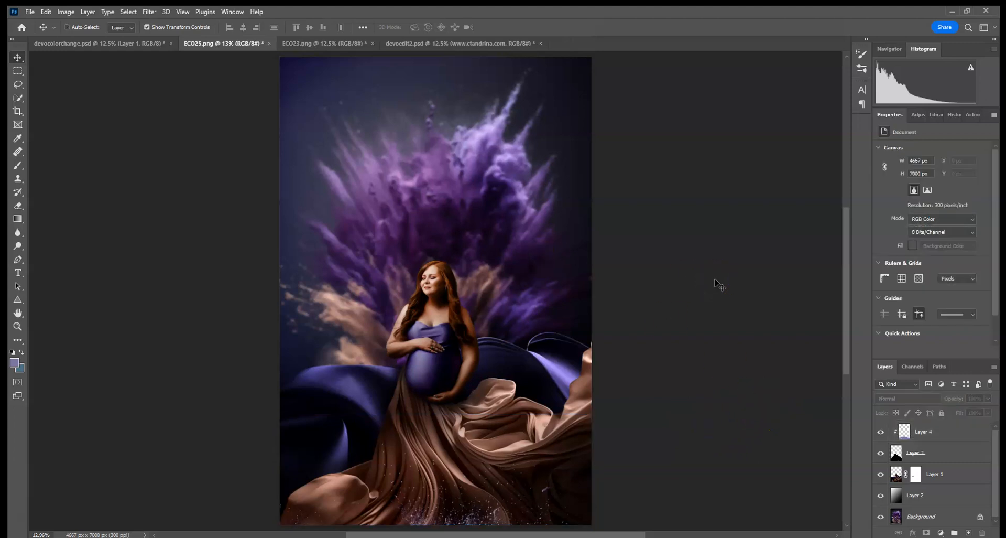
pyautogui.hotkey('ctrl', '-')
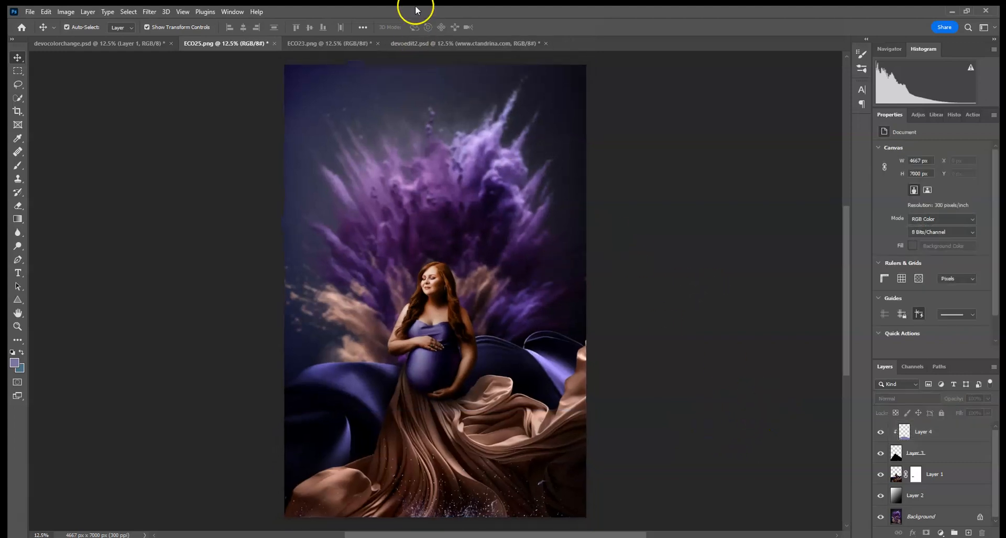
pyautogui.click(413, 45)
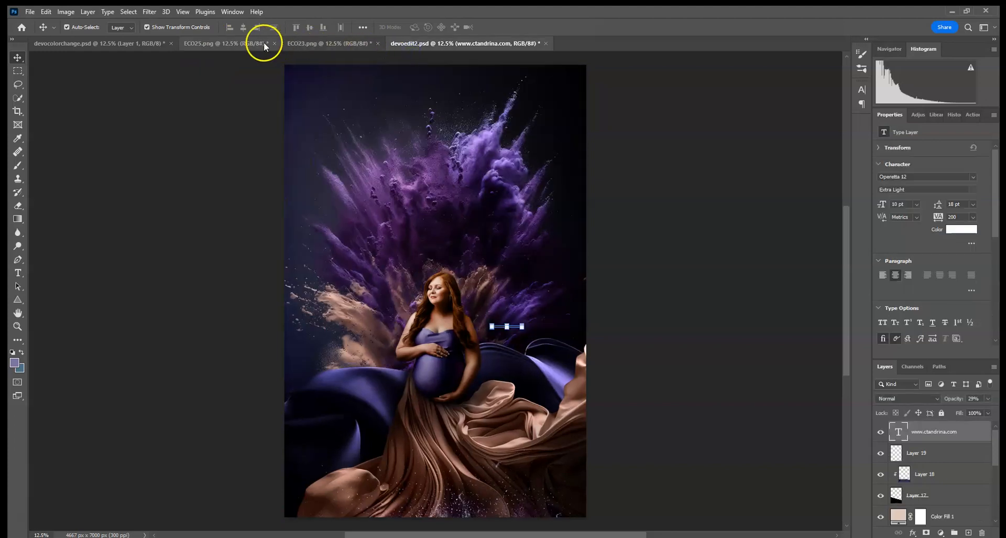
pyautogui.click(229, 43)
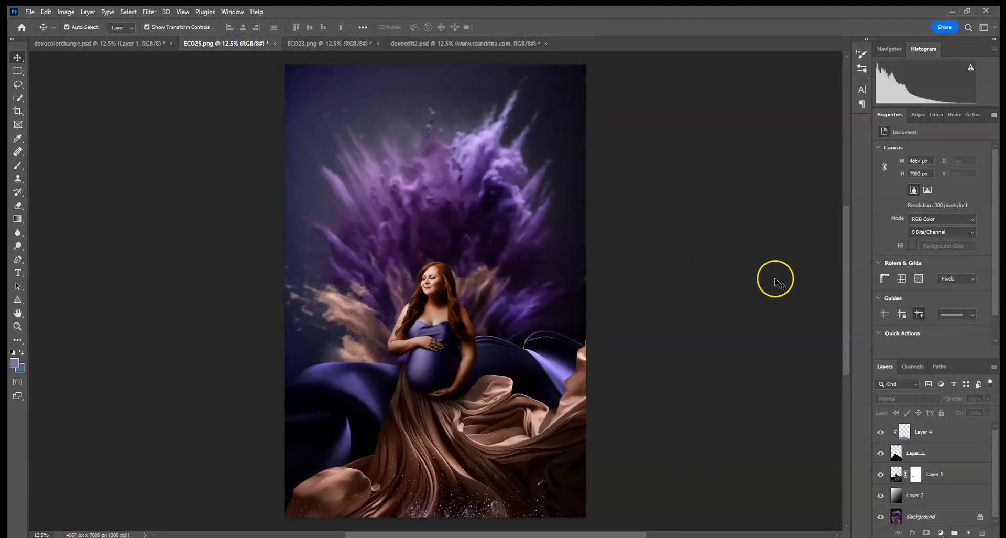